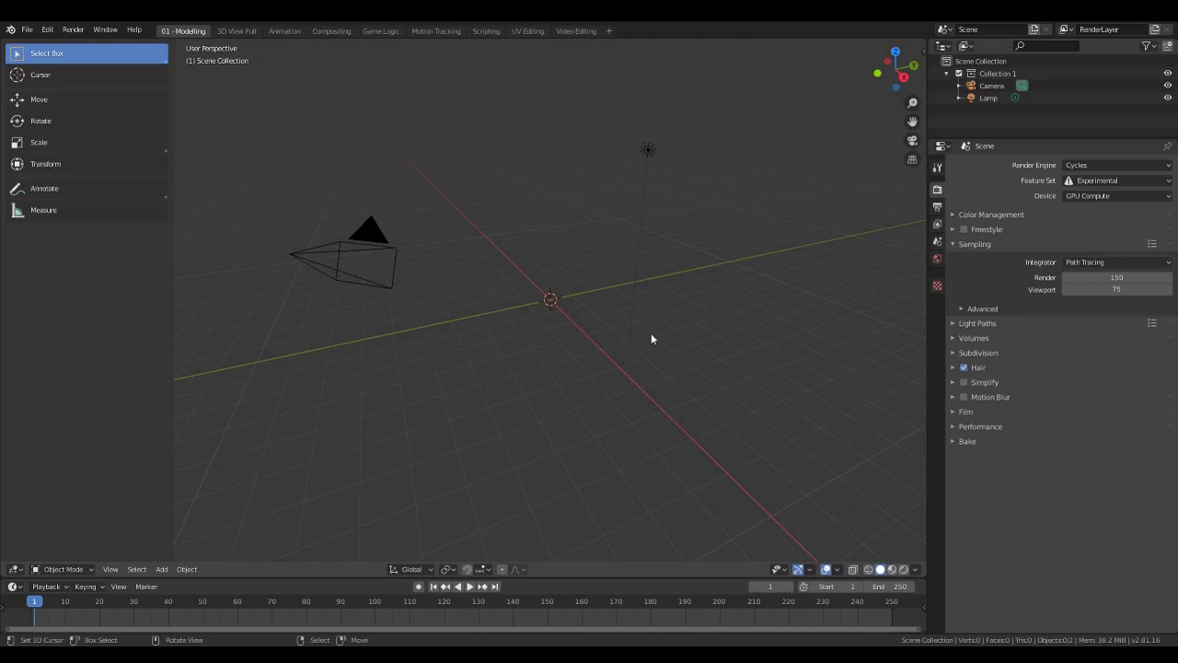
- Delete the lamp from the scene
click(647, 150)
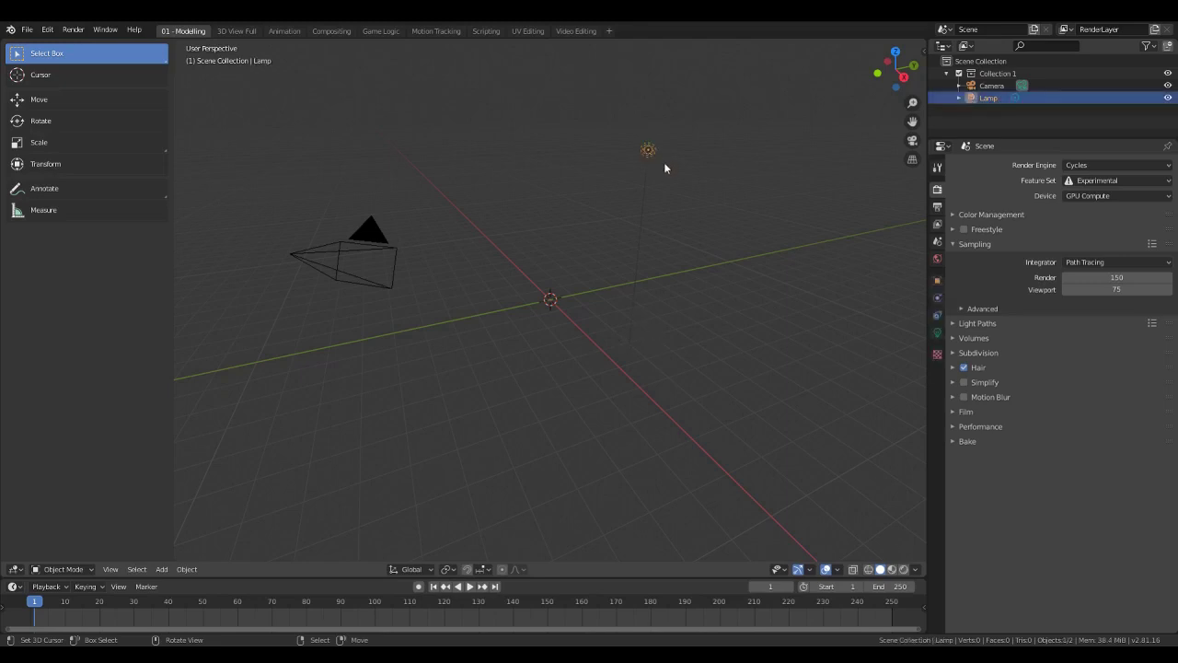
key(x)
click(660, 176)
middle_drag(659, 176, 553, 109)
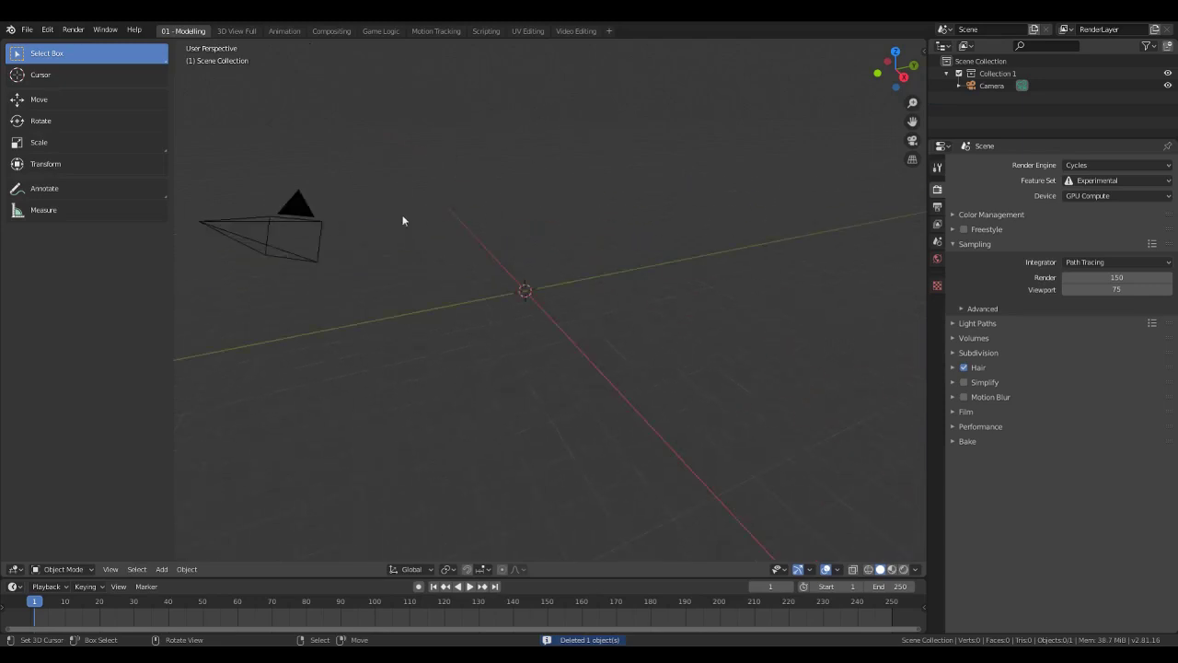
- Move the camera to the world origin, clear its rotation, then rotate it 90° about X
click(282, 222)
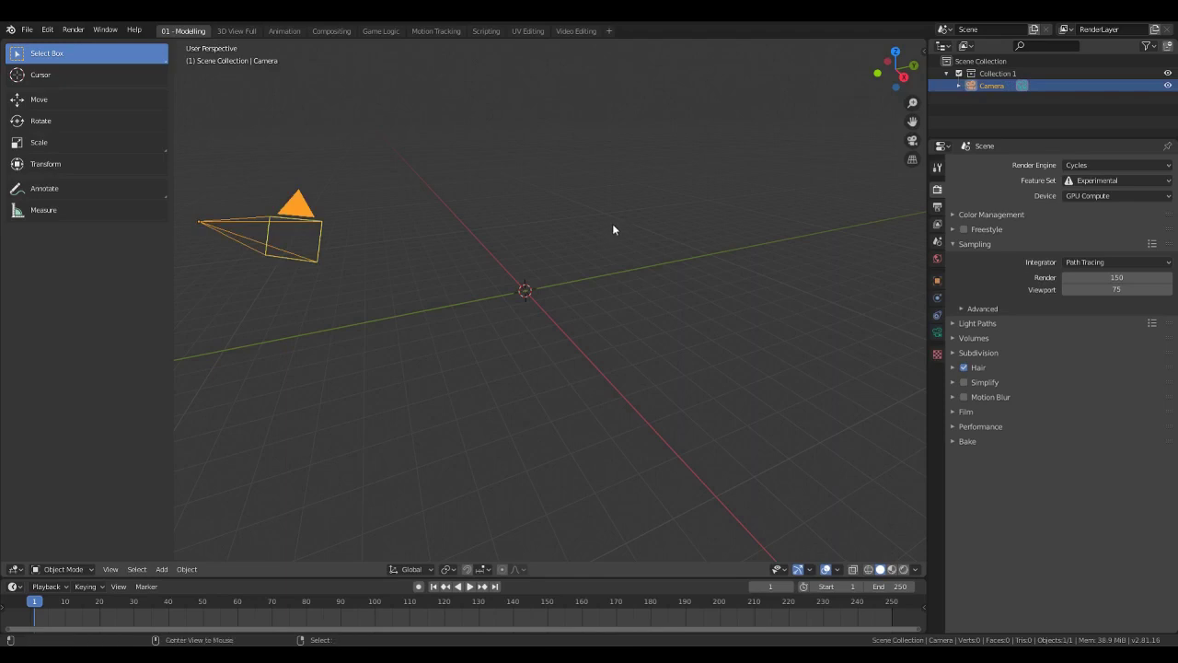
key(alt+g)
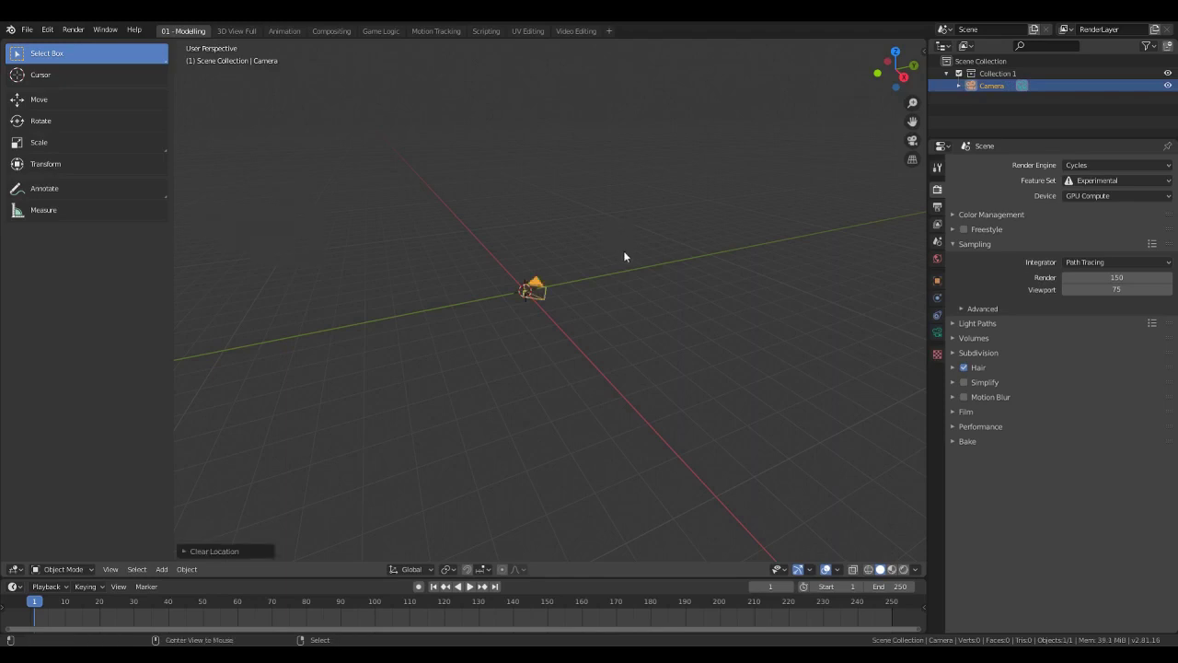
key(alt+r)
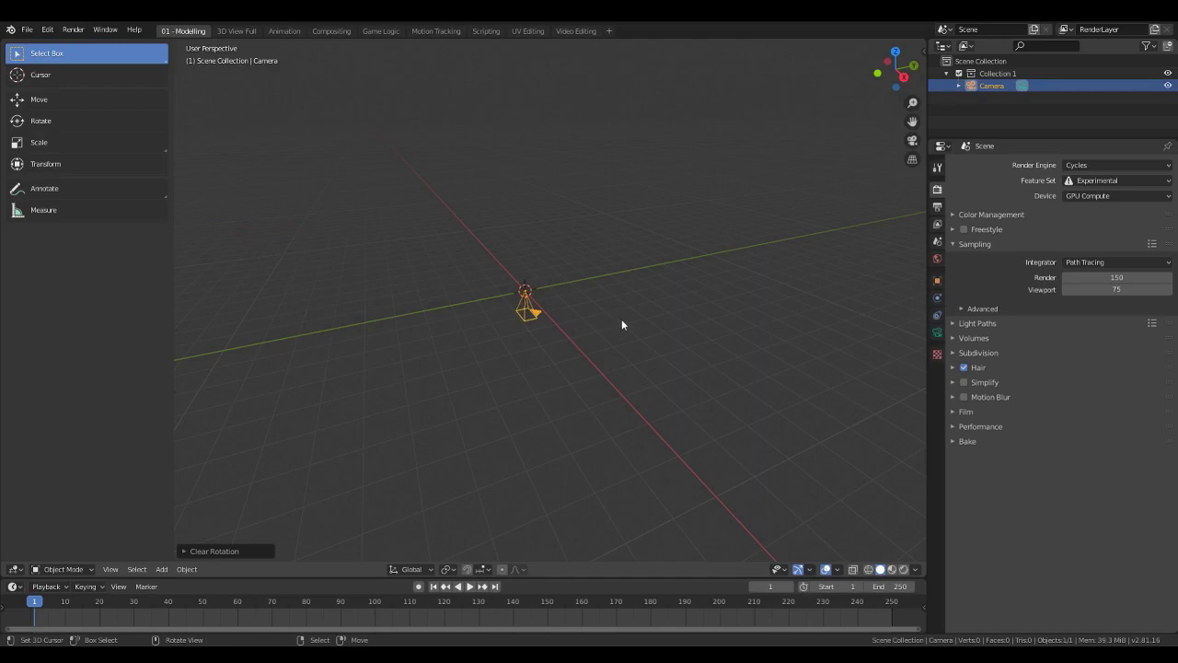
key(r)
key(y)
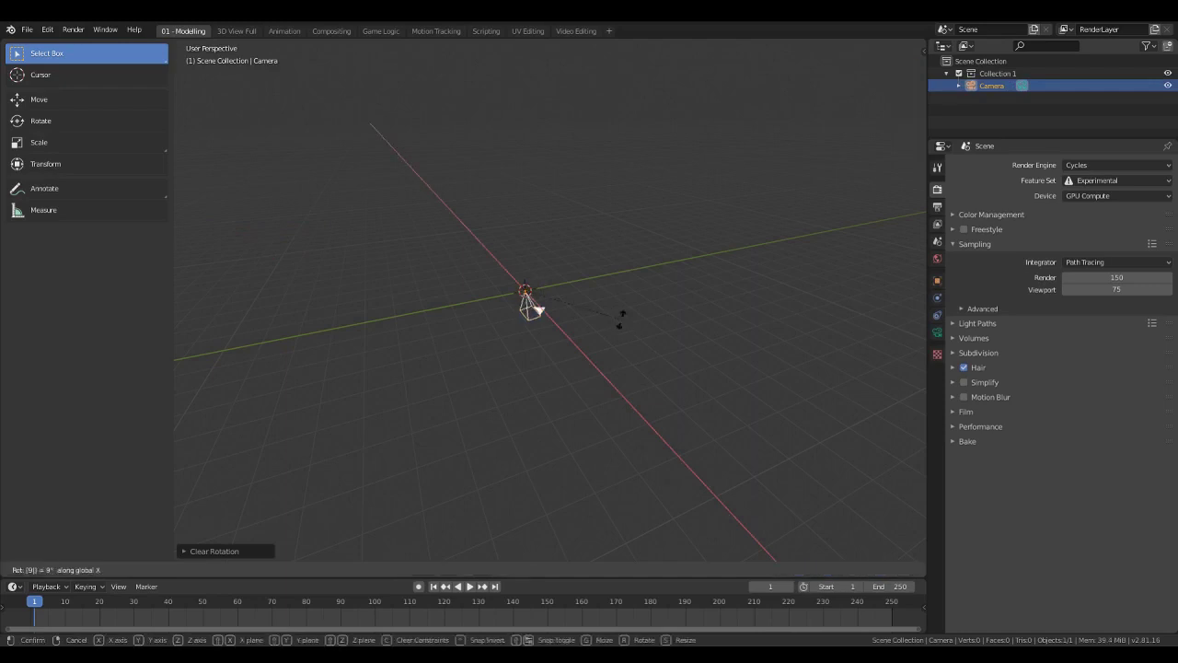
click(546, 282)
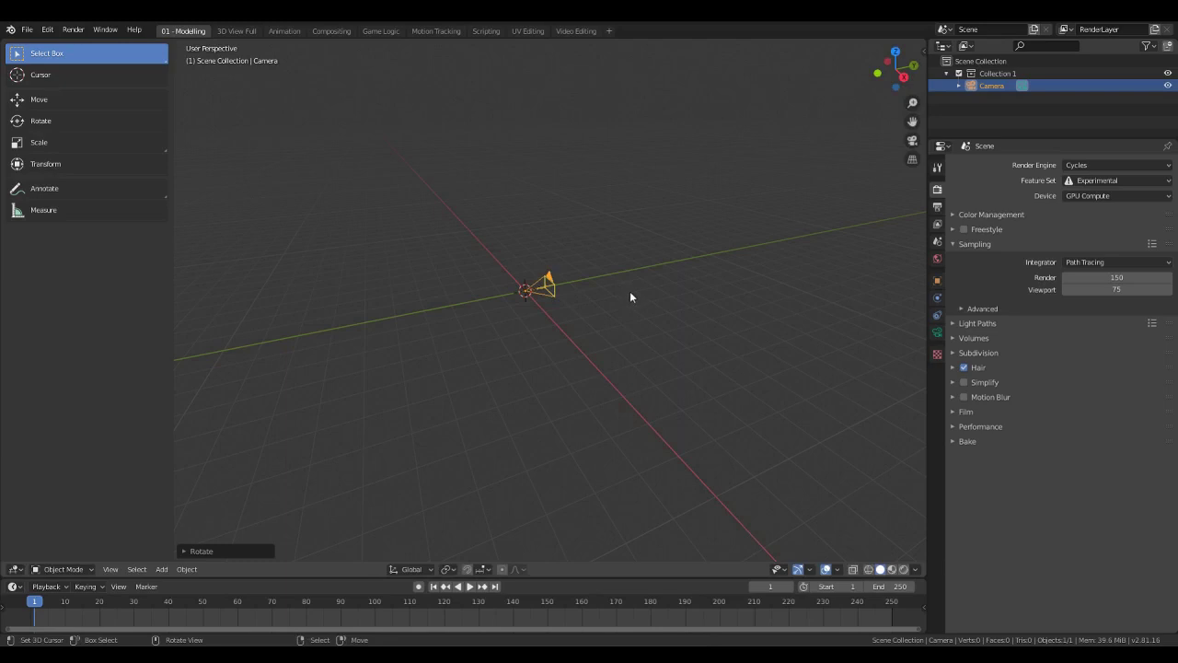
key(shift+a)
- Add a 3-vertex circle and stand it upright, rotated 90° about X
mouse_move(615, 172)
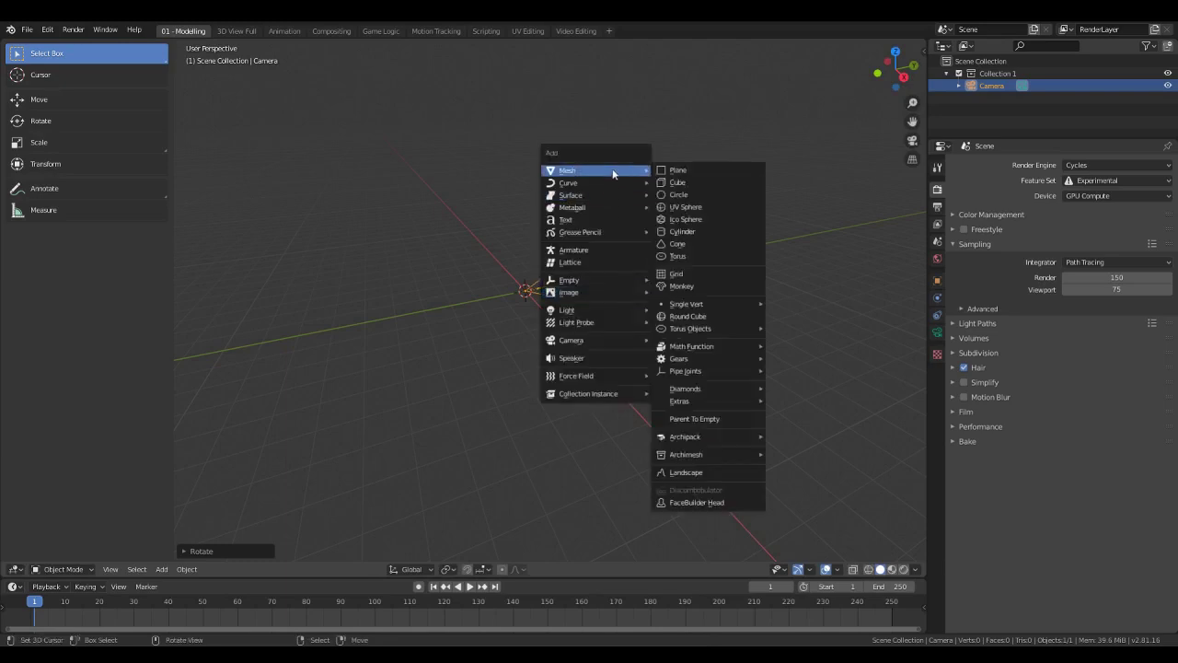
click(710, 194)
click(181, 550)
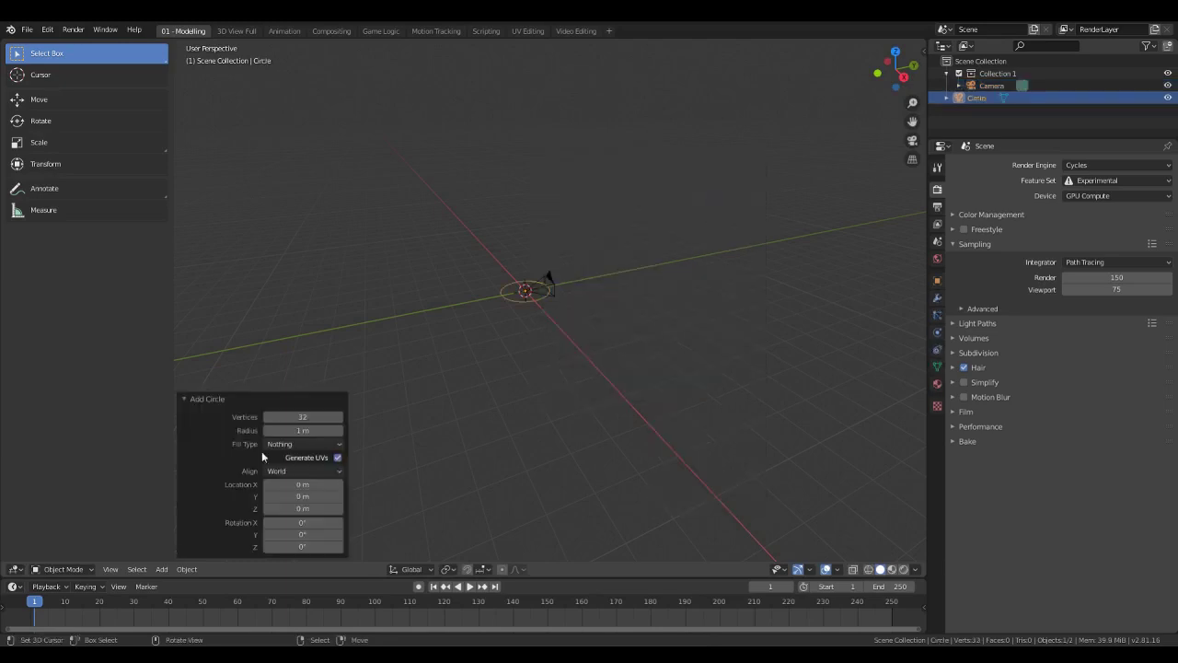
click(289, 418)
text(3)
key(Return)
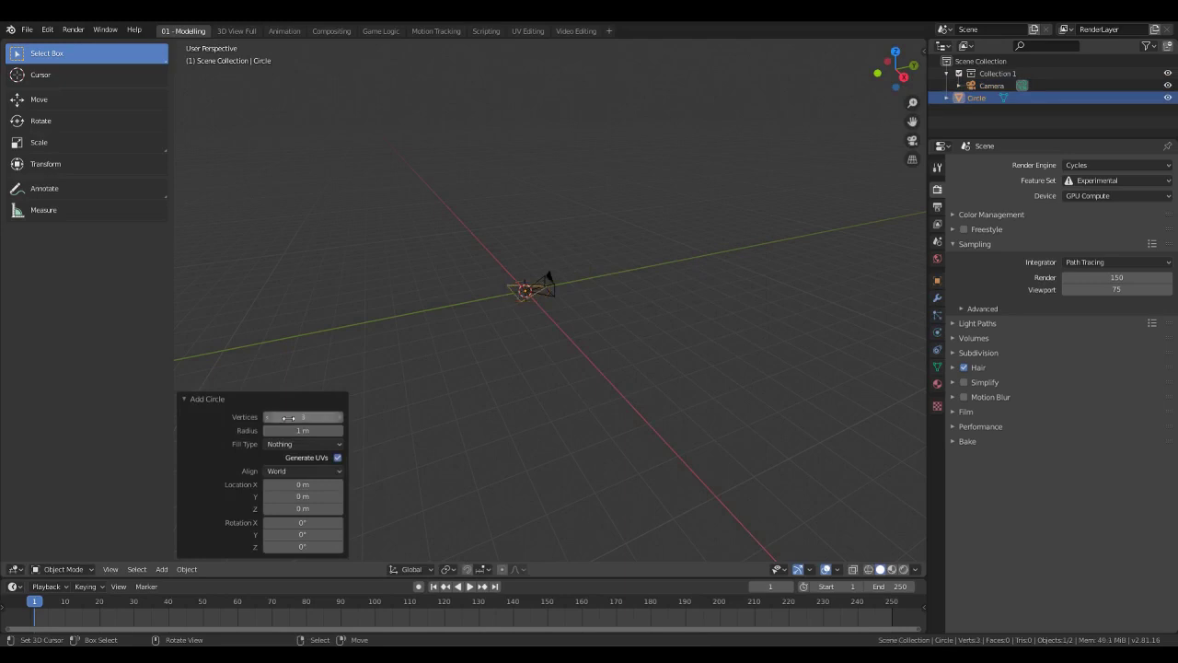
text(rx)
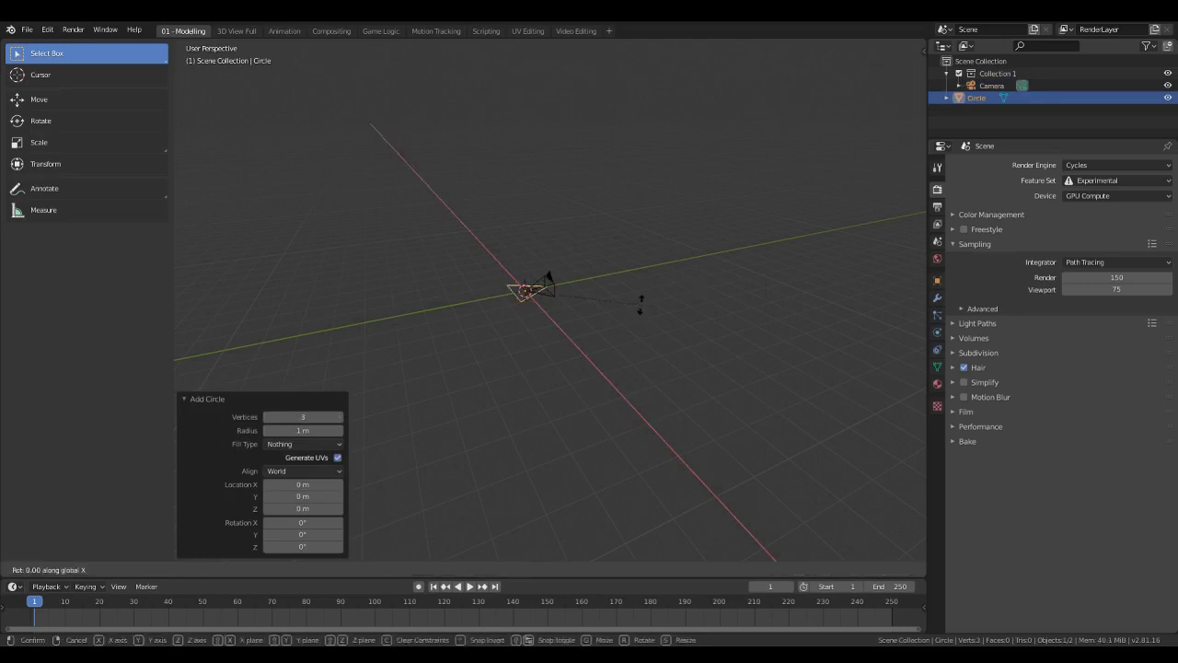
text(90)
key(Return)
- Extrude the triangle about 30.6 m along Y into a tube, then view it through the camera
key(Tab)
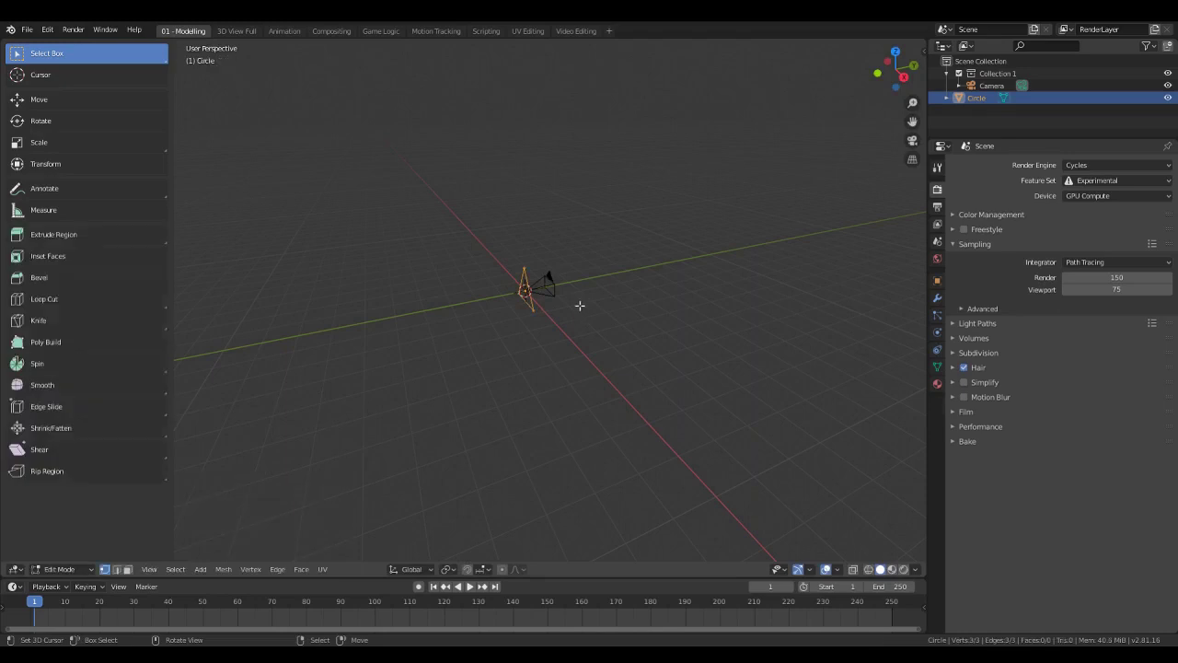
key(e)
key(y)
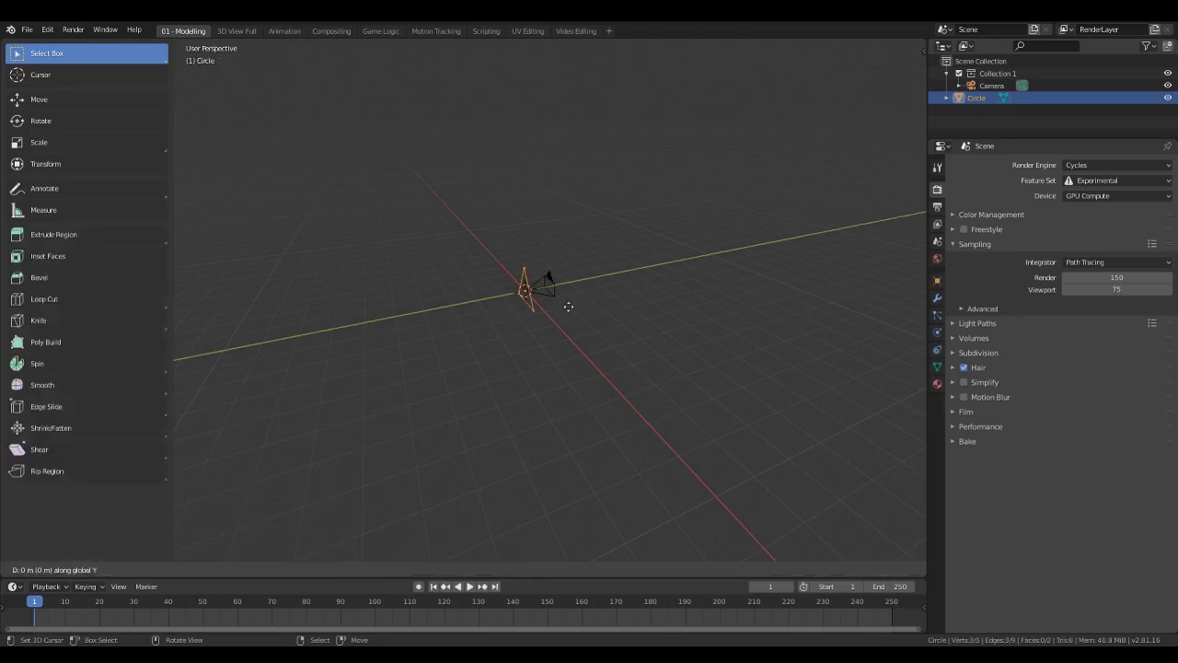
click(223, 244)
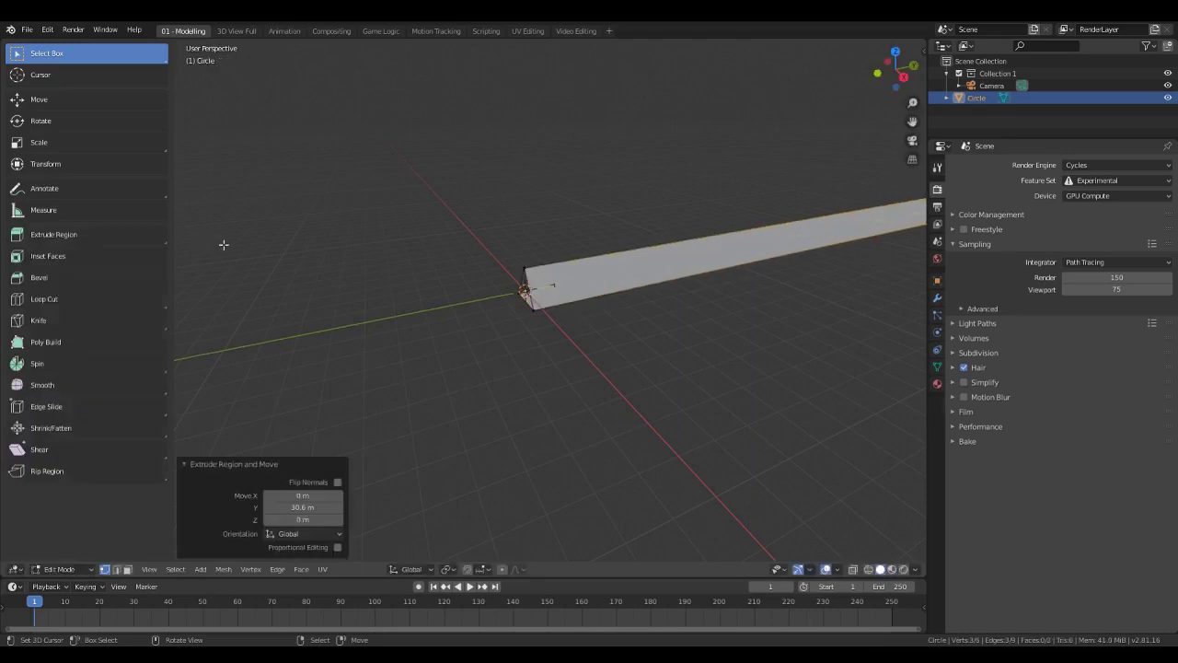
middle_drag(644, 285, 701, 281)
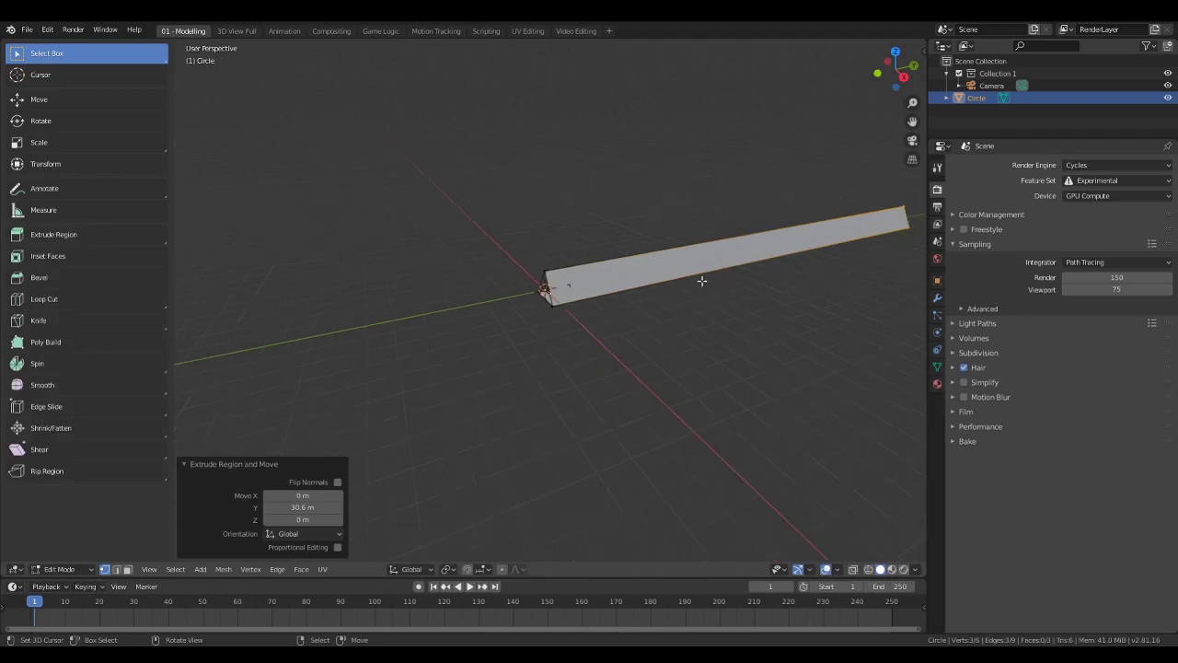
key(Tab)
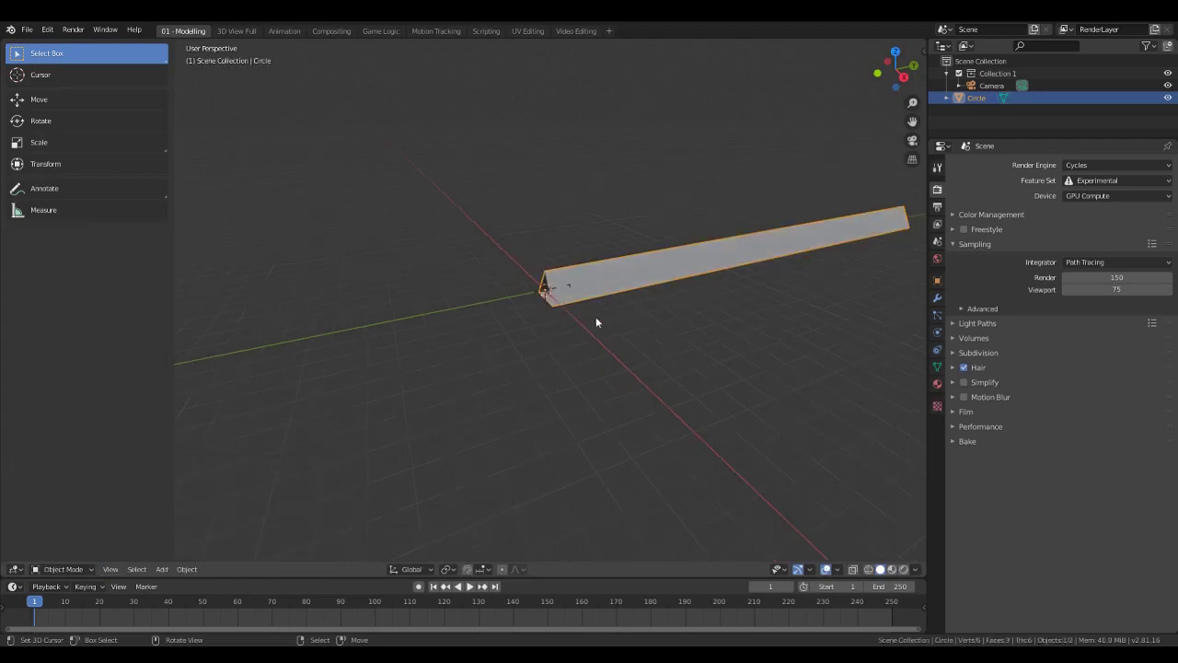
key(KP_0)
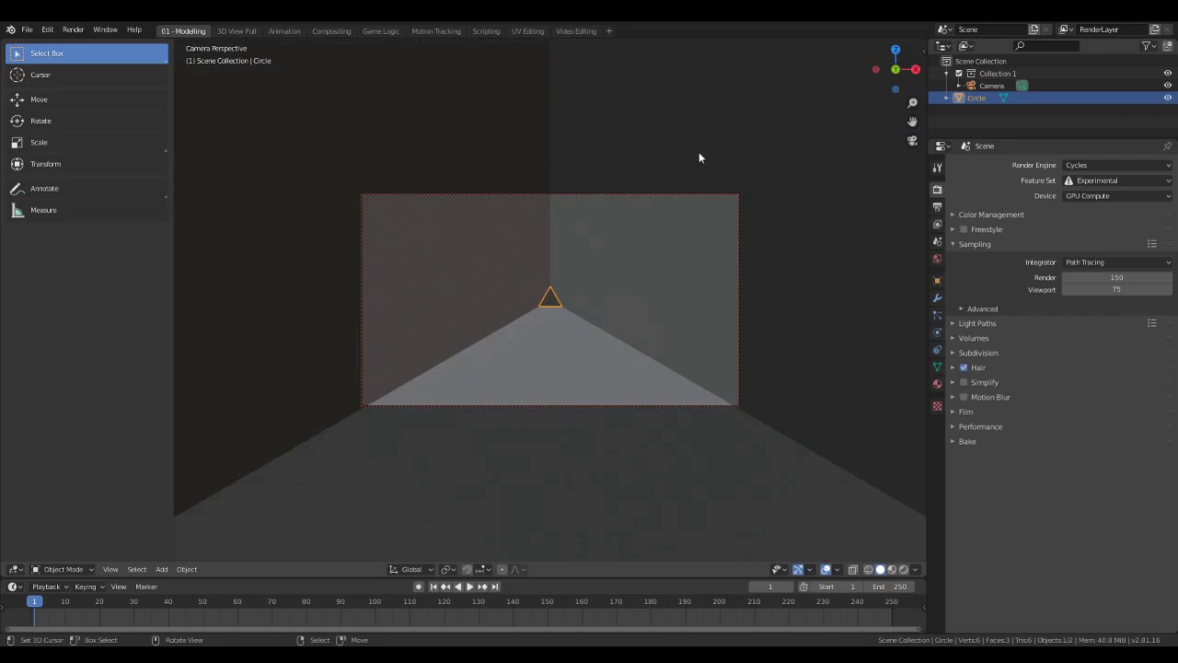
- Assign the tube a new Glossy BSDF material with roughness 0 and white colour value 1.0
click(937, 383)
click(1022, 204)
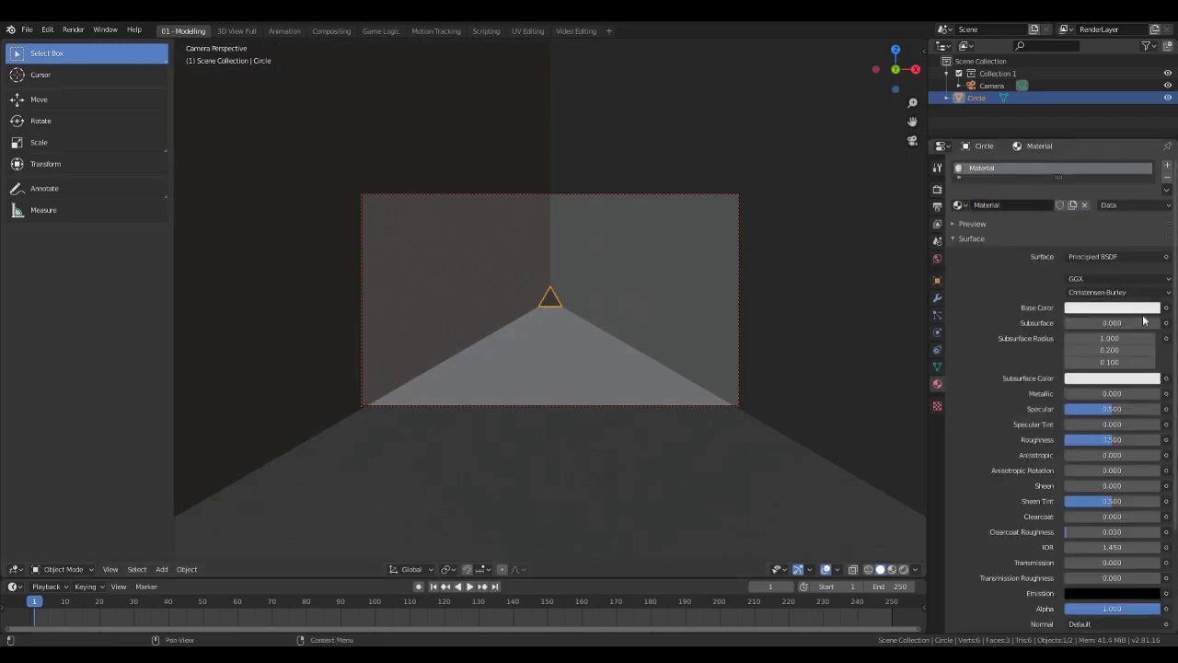
click(1092, 256)
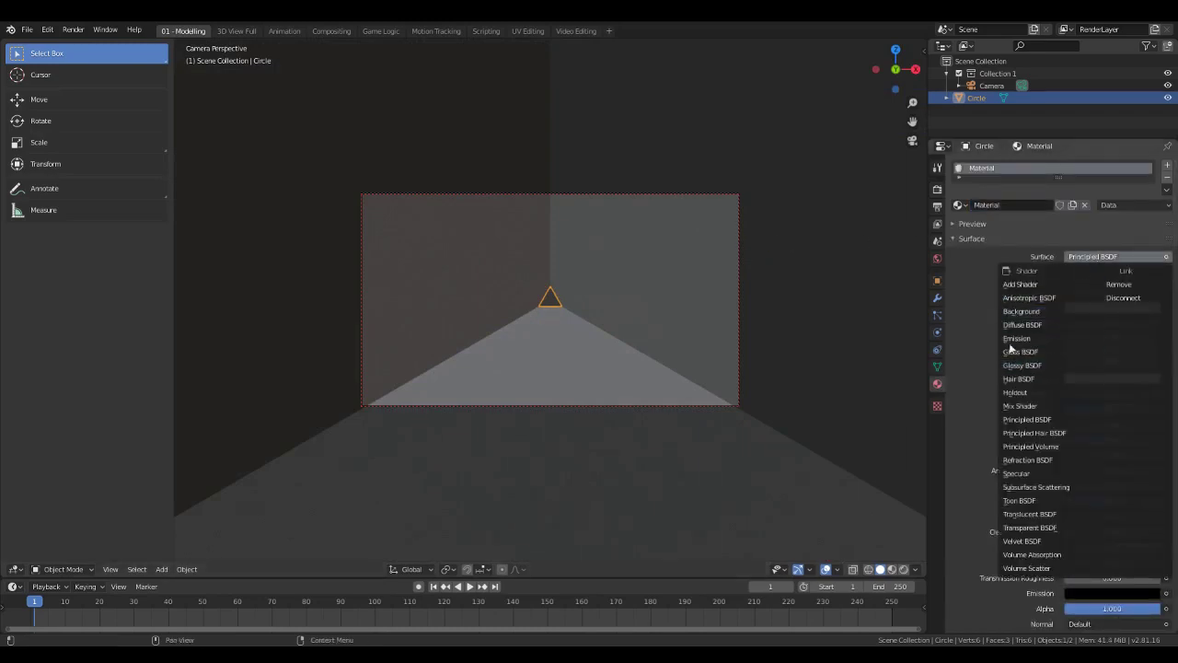
click(1022, 366)
drag(1112, 310, 1063, 308)
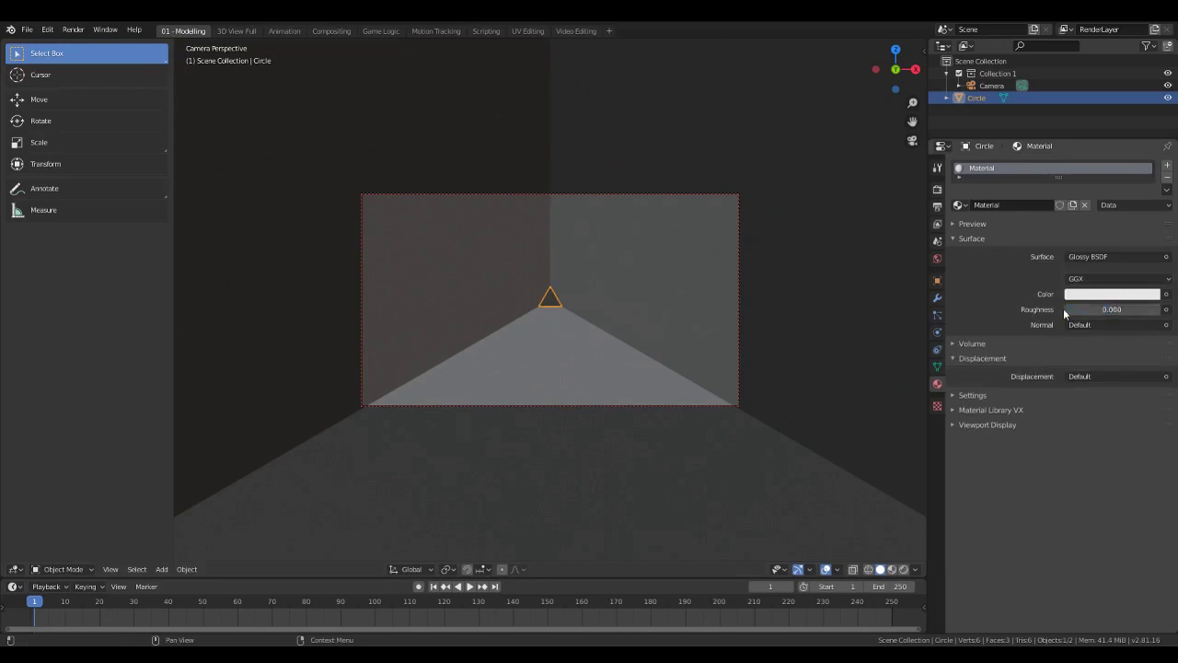
click(1093, 293)
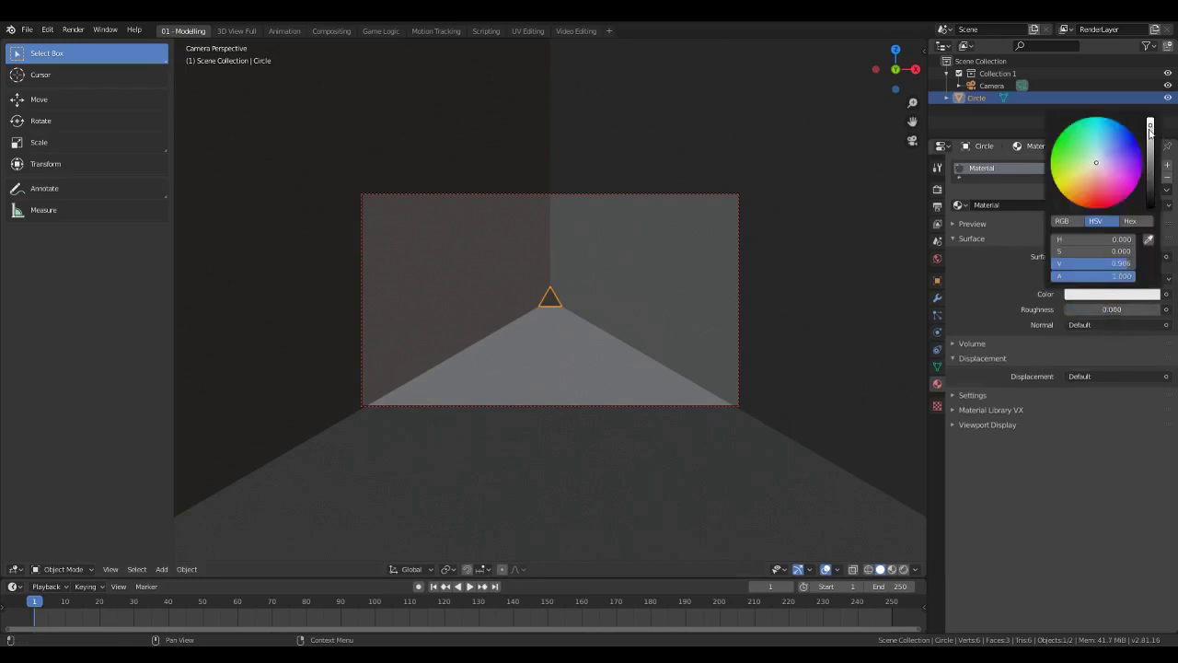
drag(1150, 134, 1150, 119)
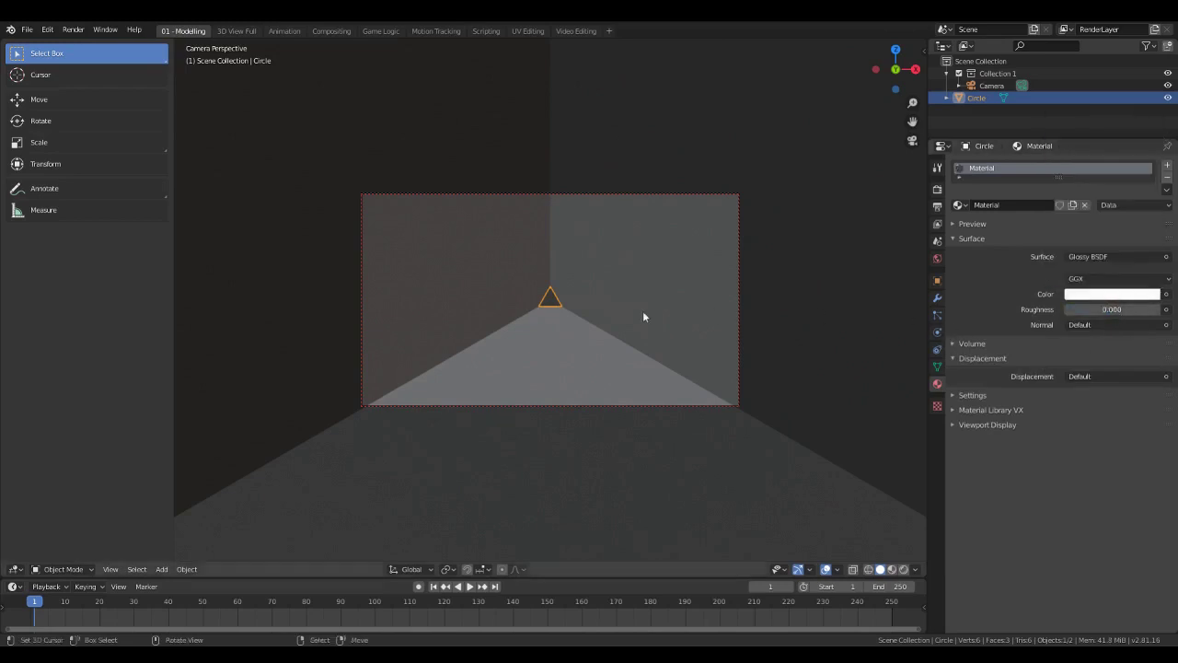
- Set the world background colour value to 0 (black) and switch the viewport to Rendered shading
click(937, 259)
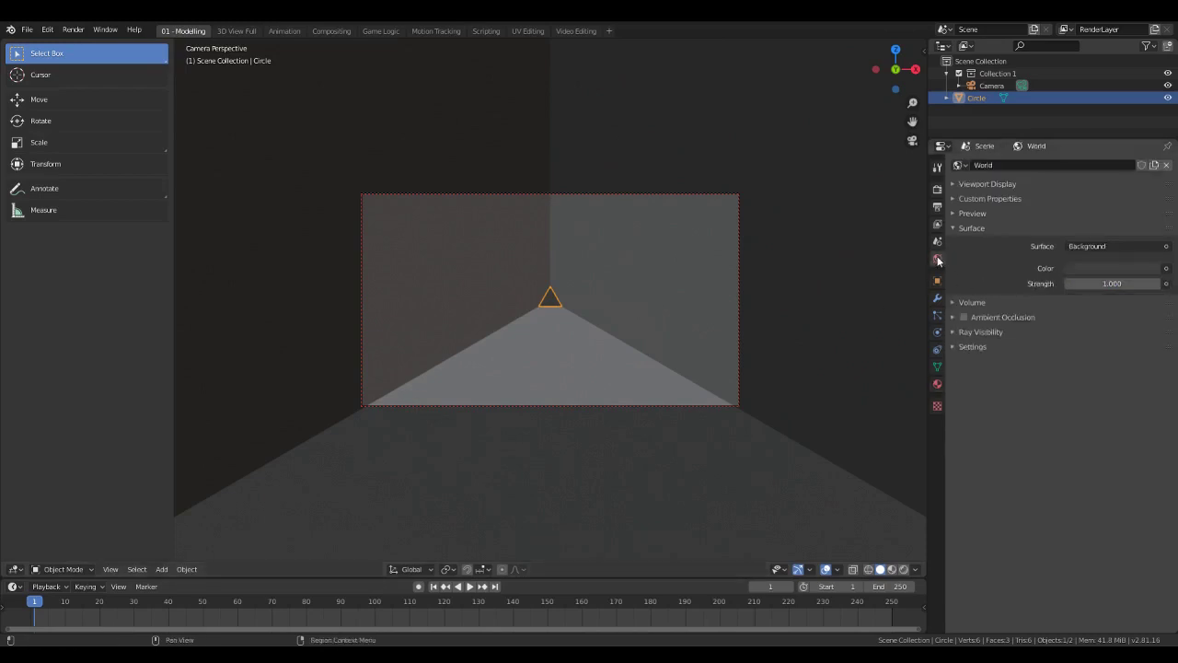
click(1085, 269)
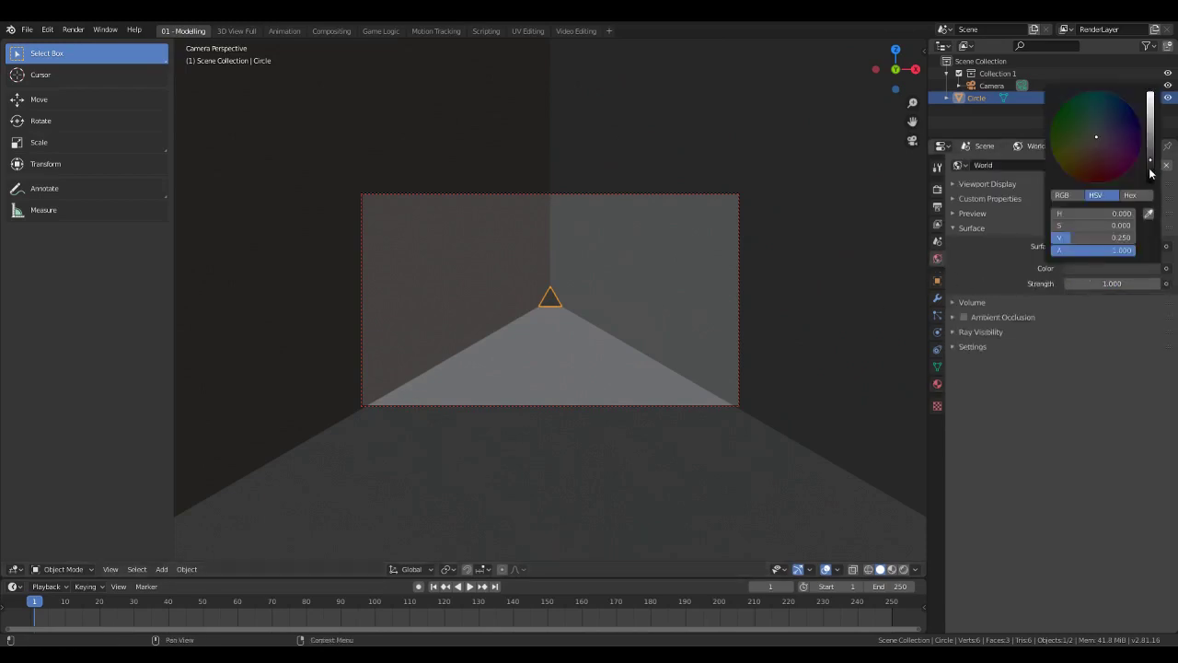
click(1151, 164)
drag(1150, 164, 1148, 189)
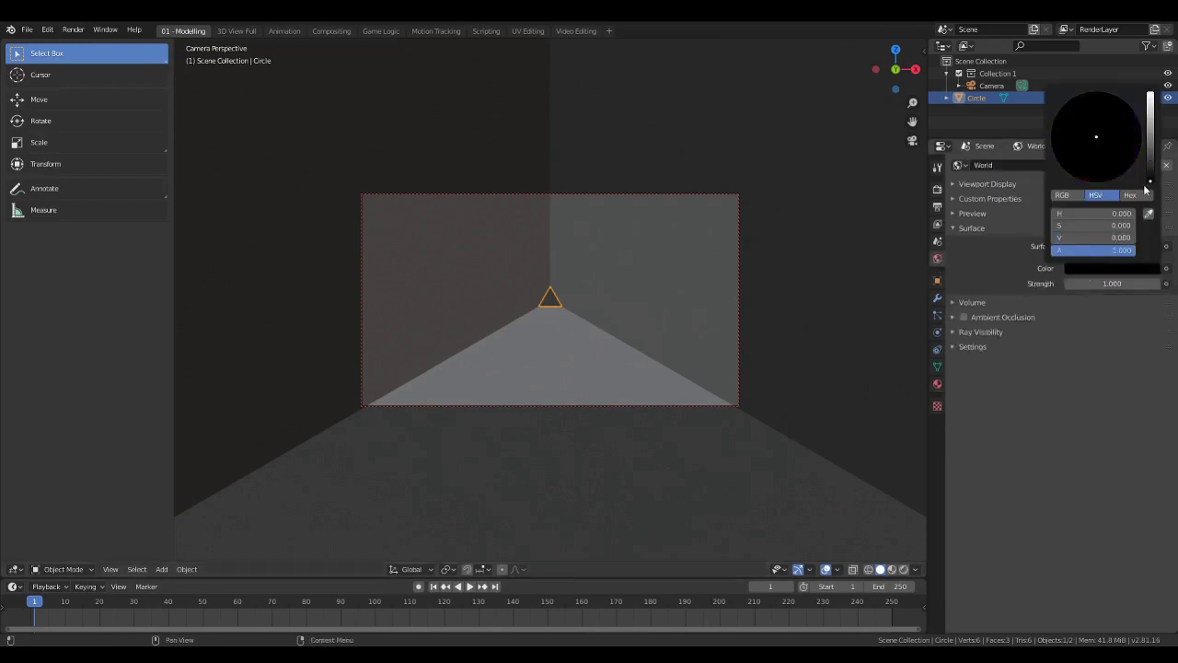
click(903, 569)
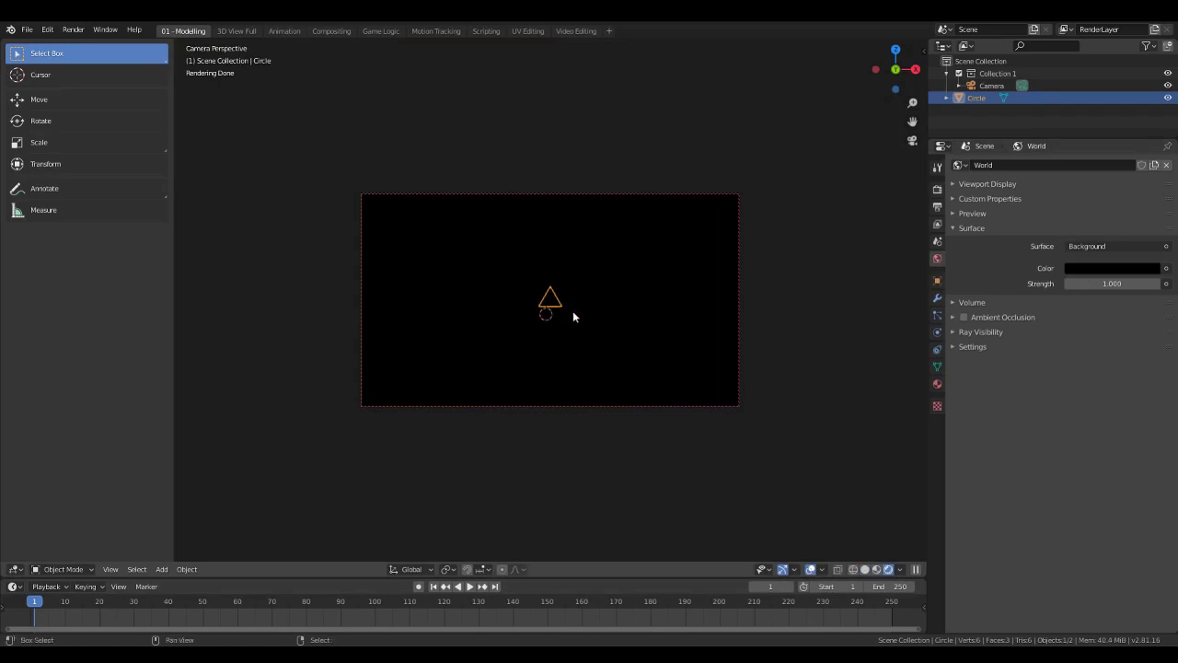
- Start adding the particle video through the Add menu's Image > Images as Planes entry
key(shift+a)
mouse_move(572, 312)
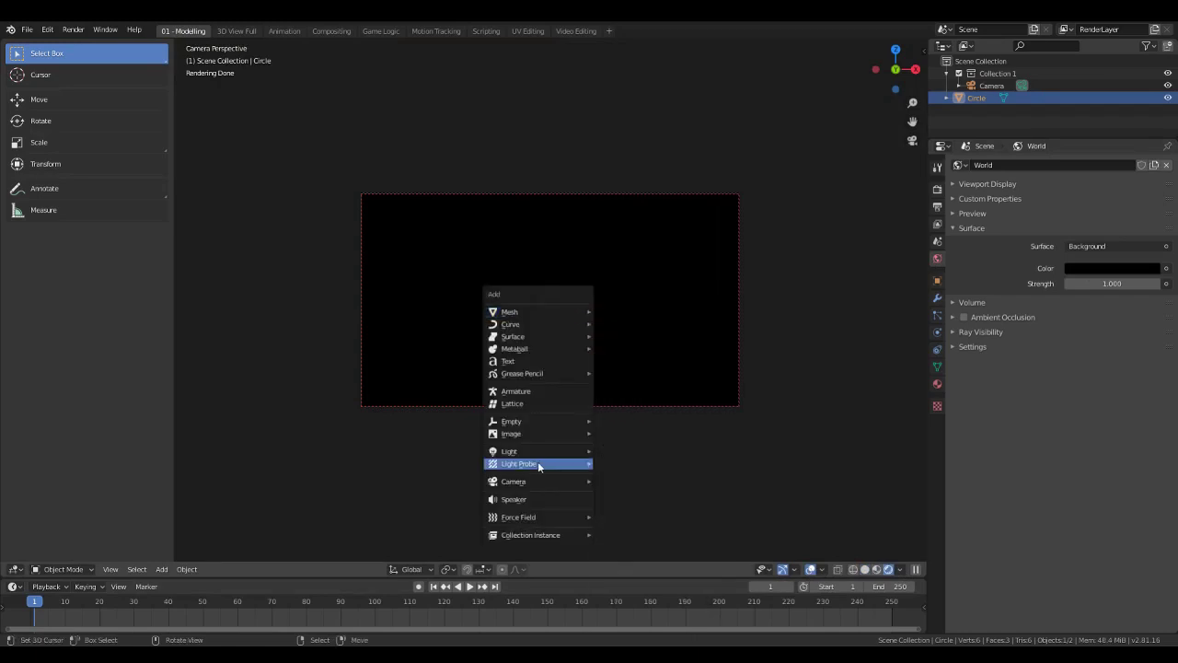
mouse_move(527, 432)
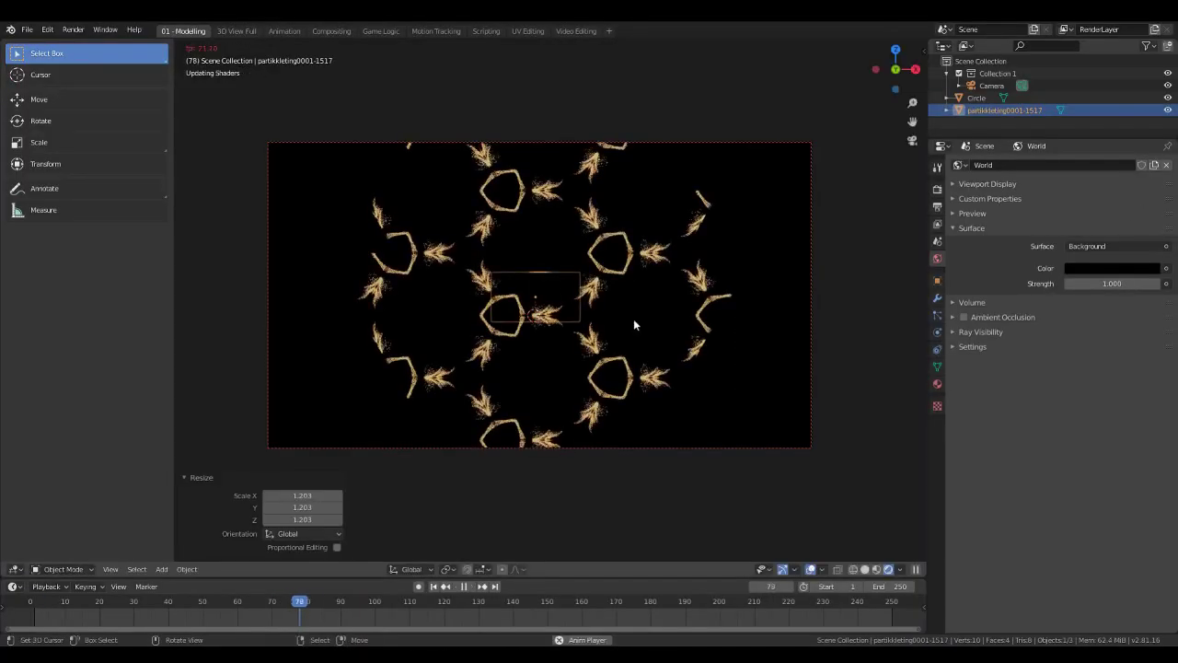
key(space)
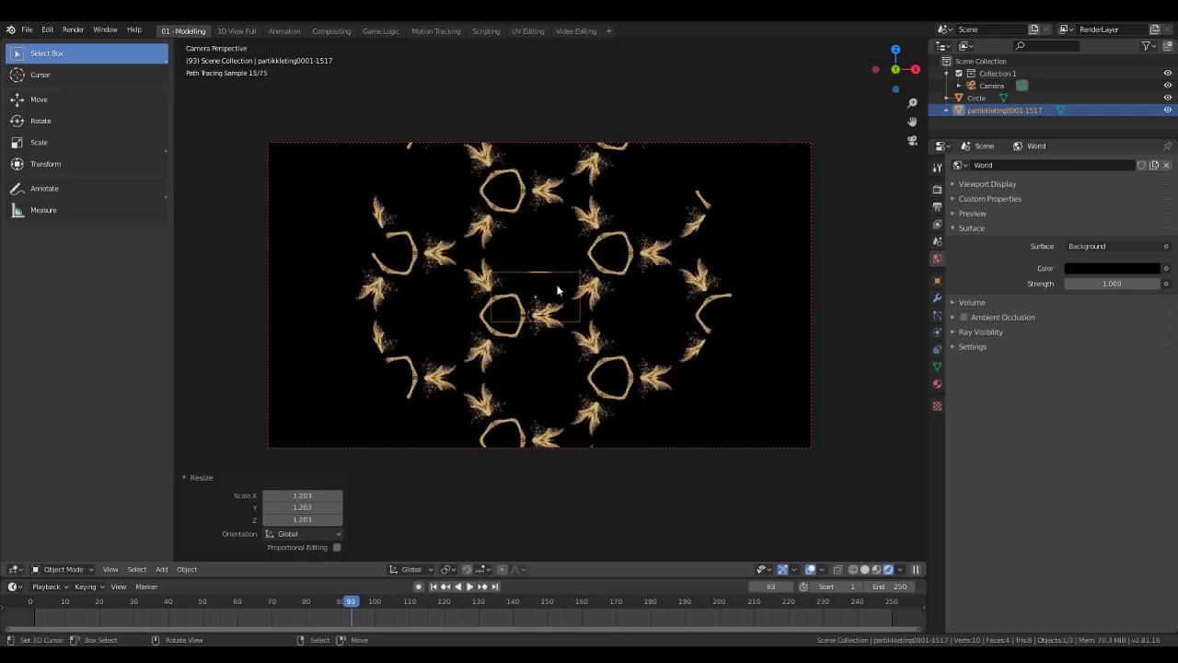
key(Home)
scroll(557, 290, down, 3)
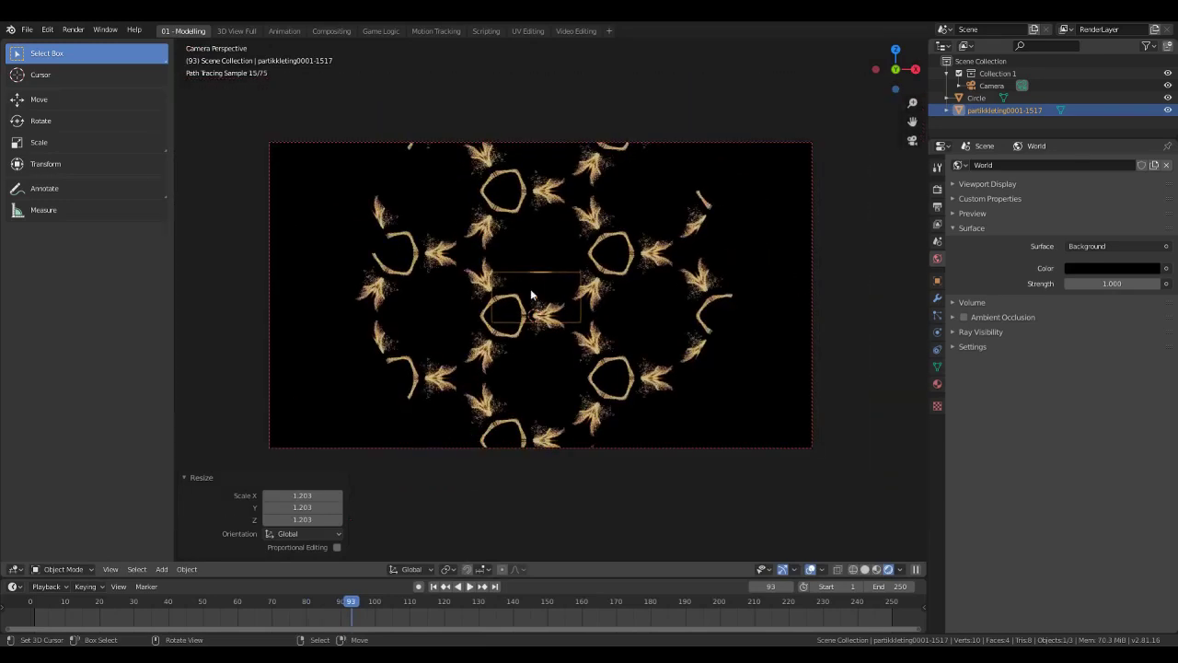
click(875, 569)
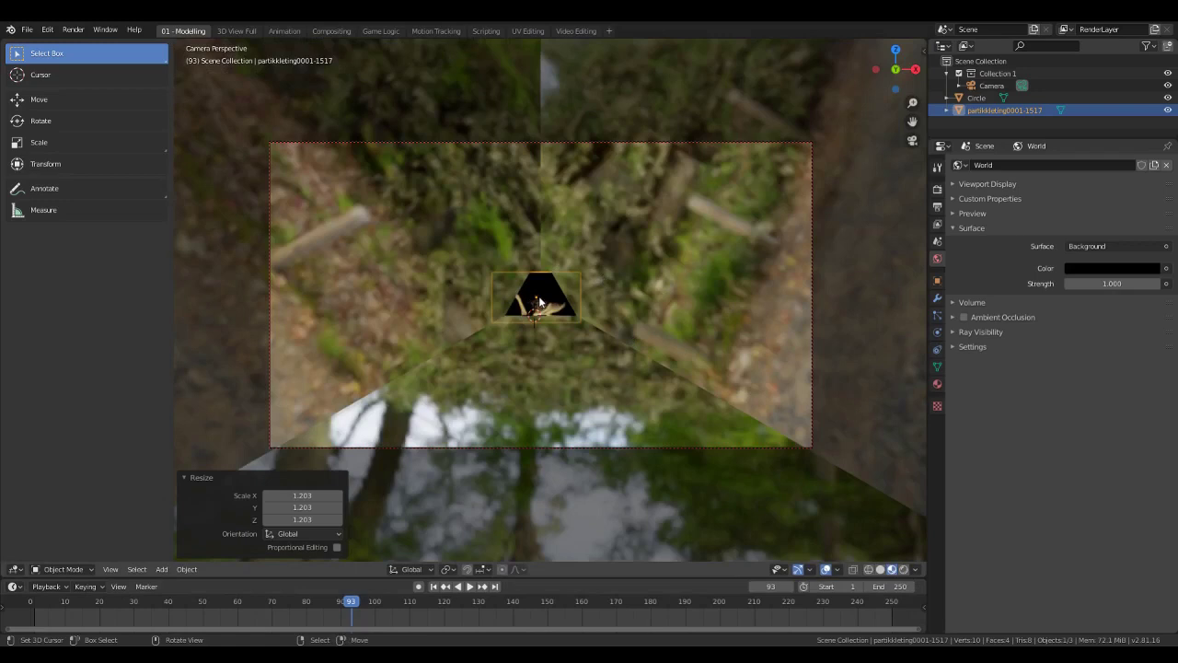
click(1168, 98)
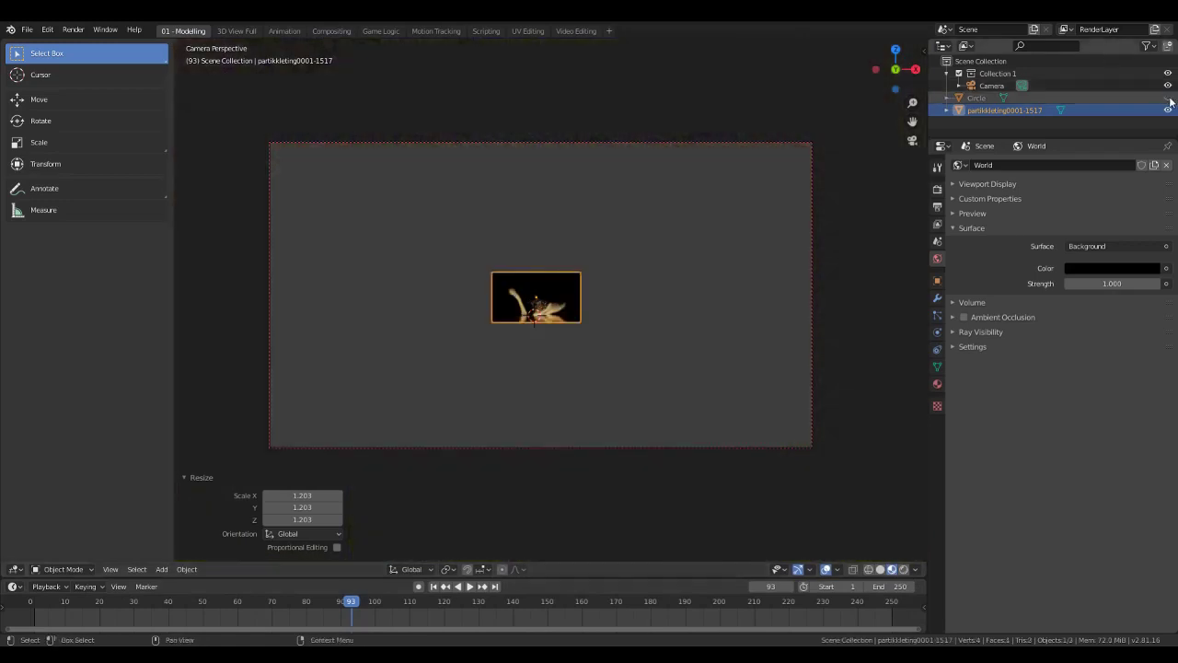
key(space)
scroll(539, 301, up, 8)
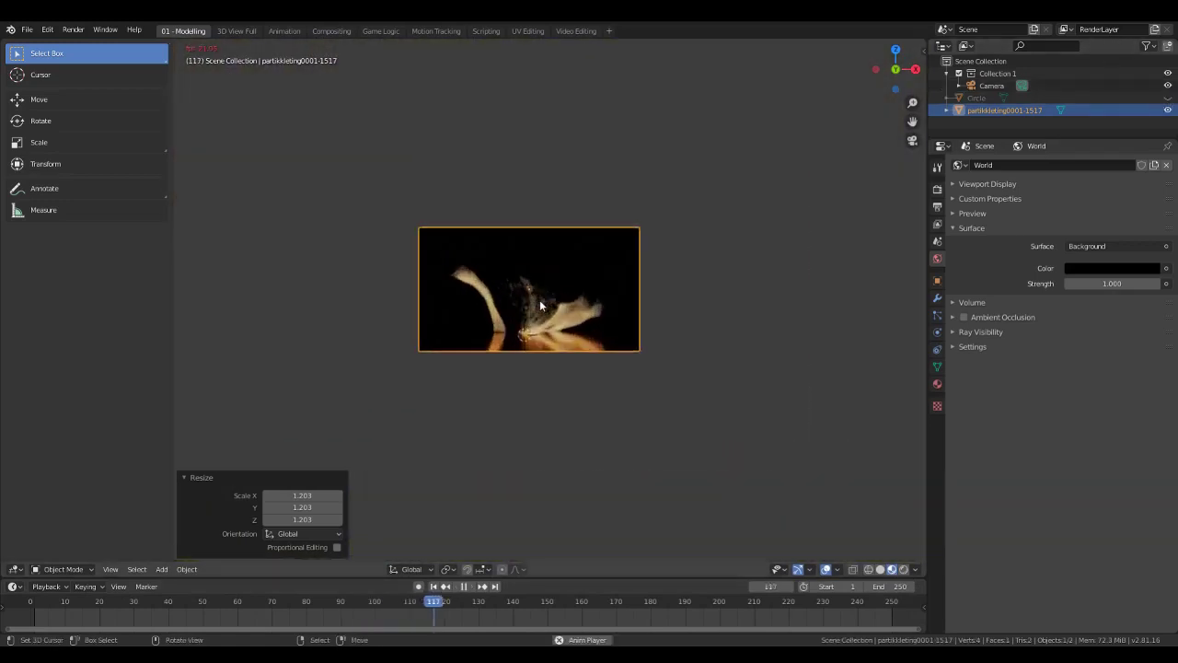
key(space)
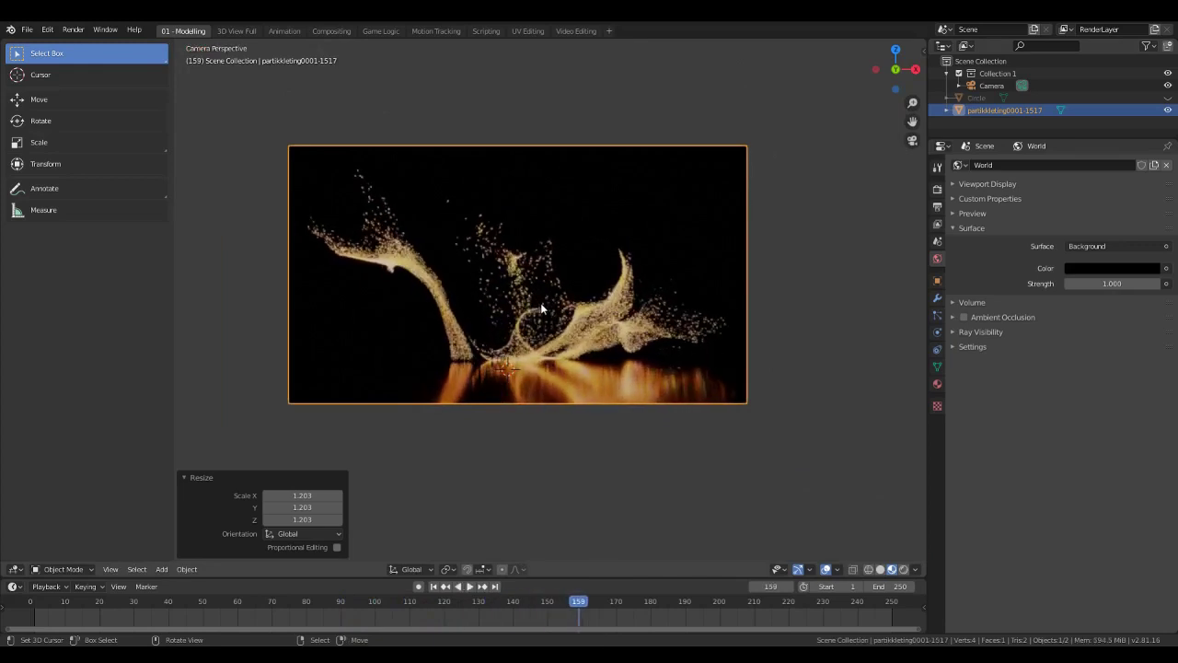
scroll(541, 310, down, 6)
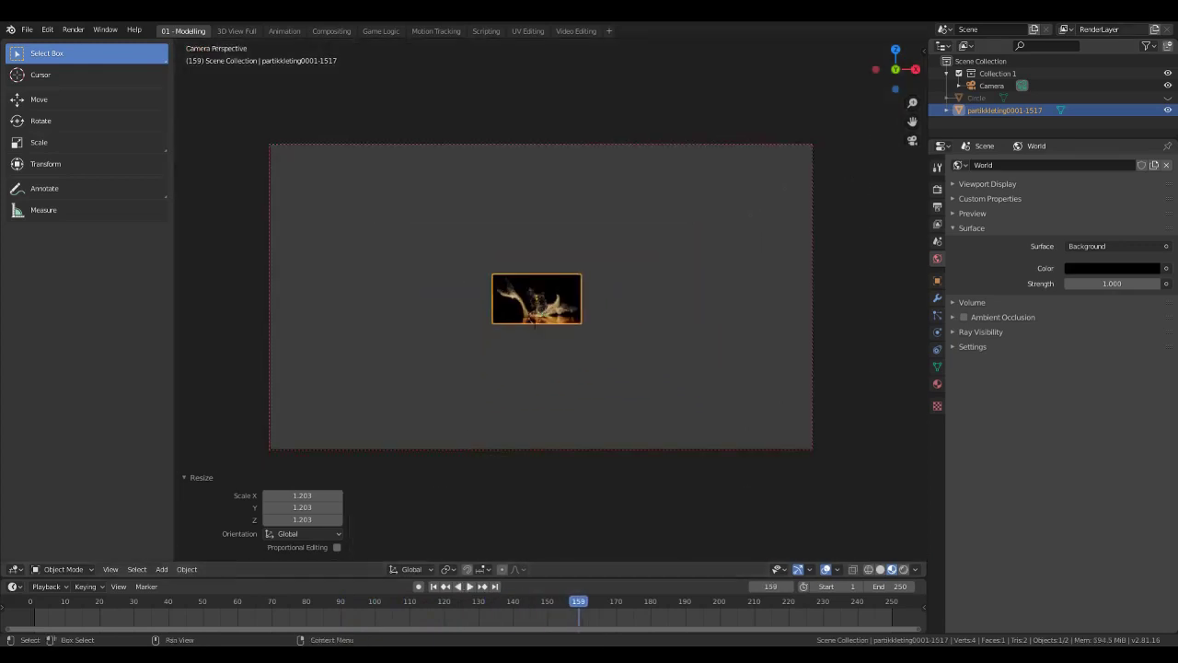
click(1168, 97)
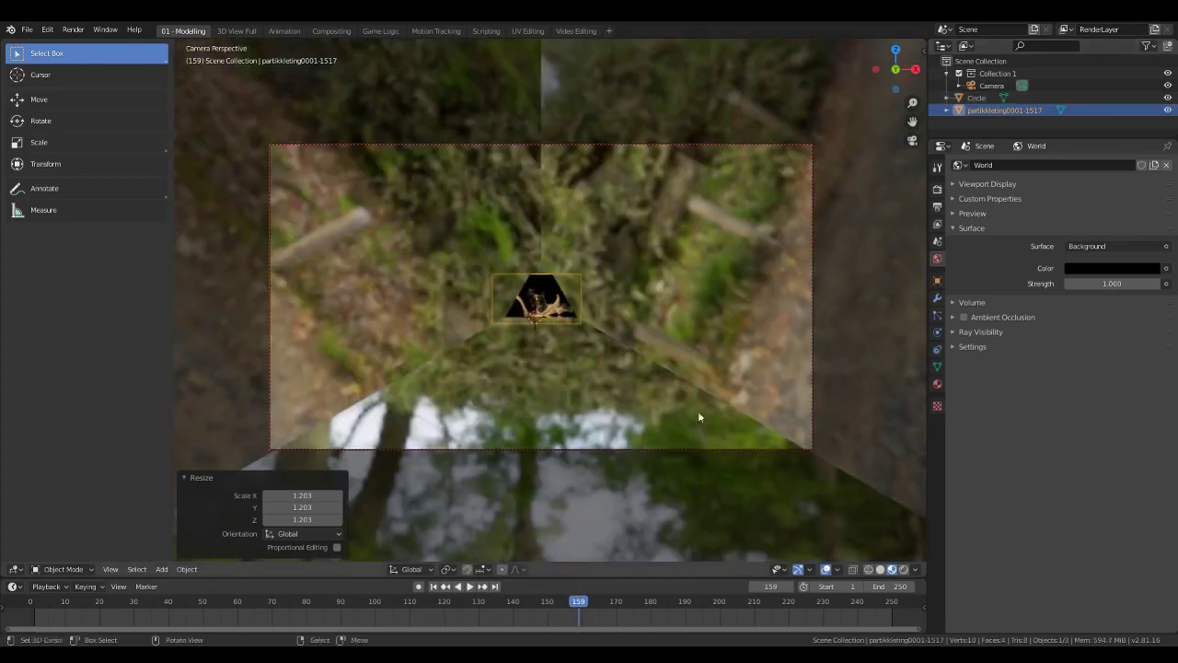
click(903, 569)
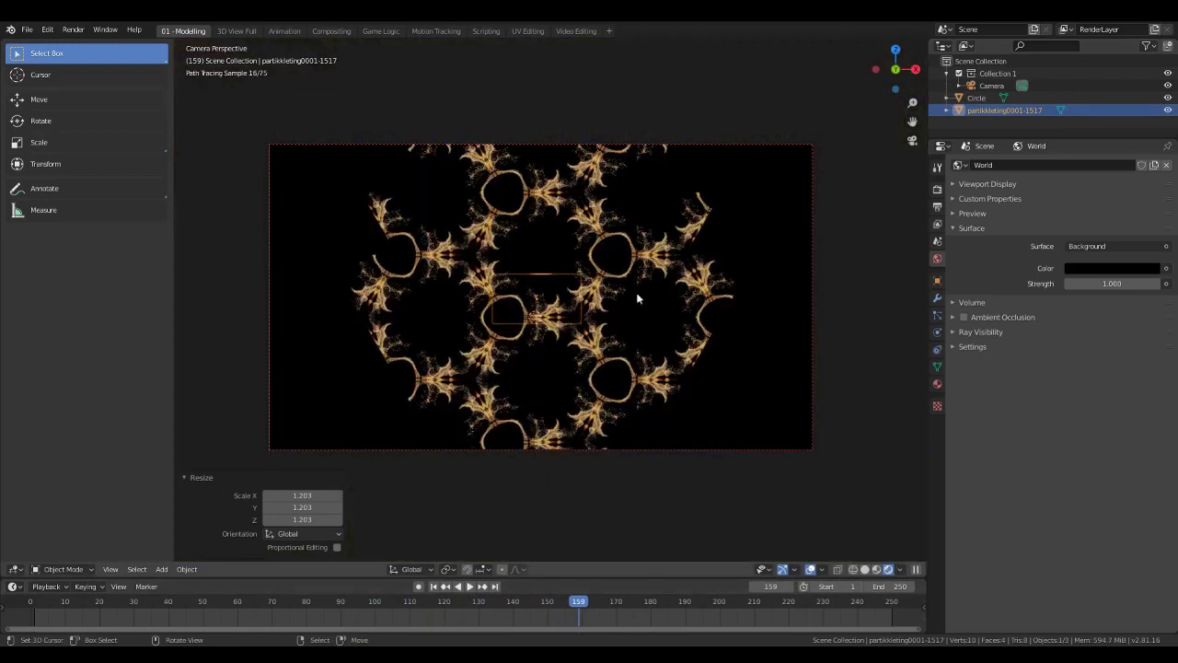
- Set the Total and Glossy max light bounces to 20 in the render settings
click(937, 188)
click(957, 323)
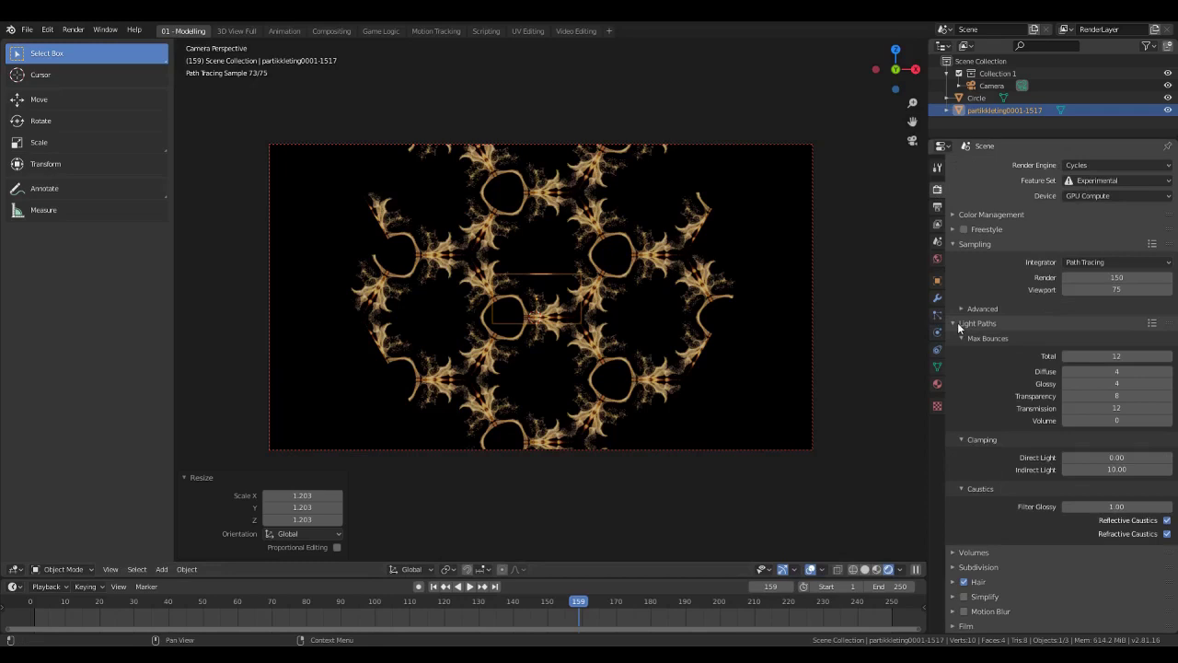
click(1145, 356)
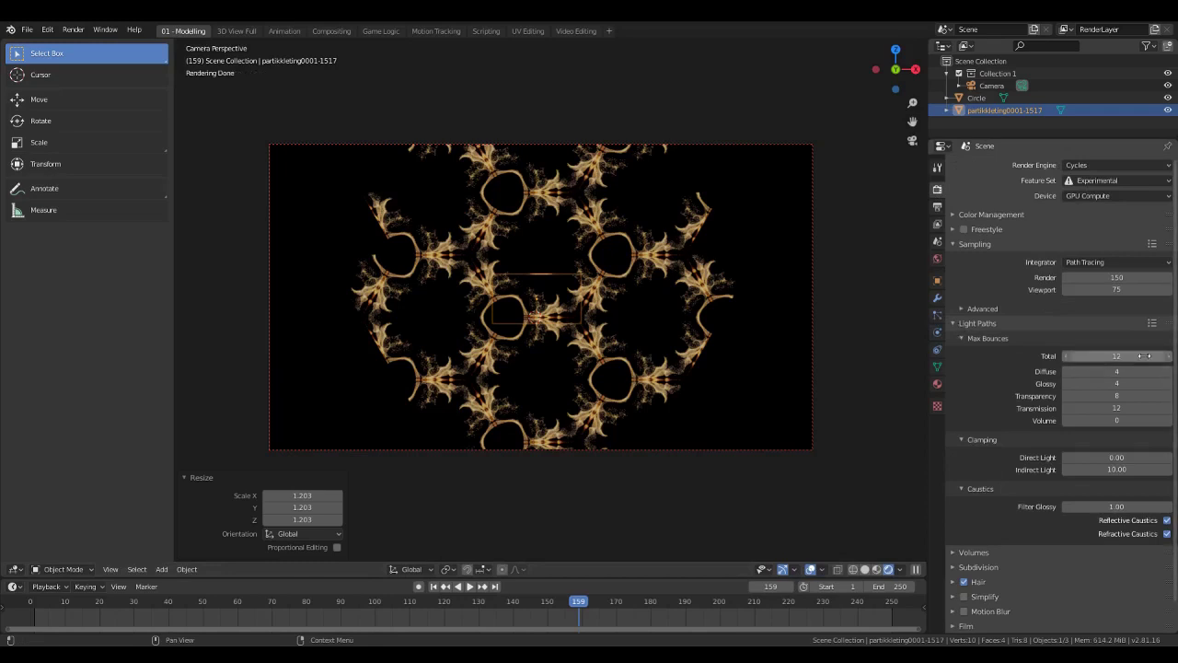
text(20)
key(Return)
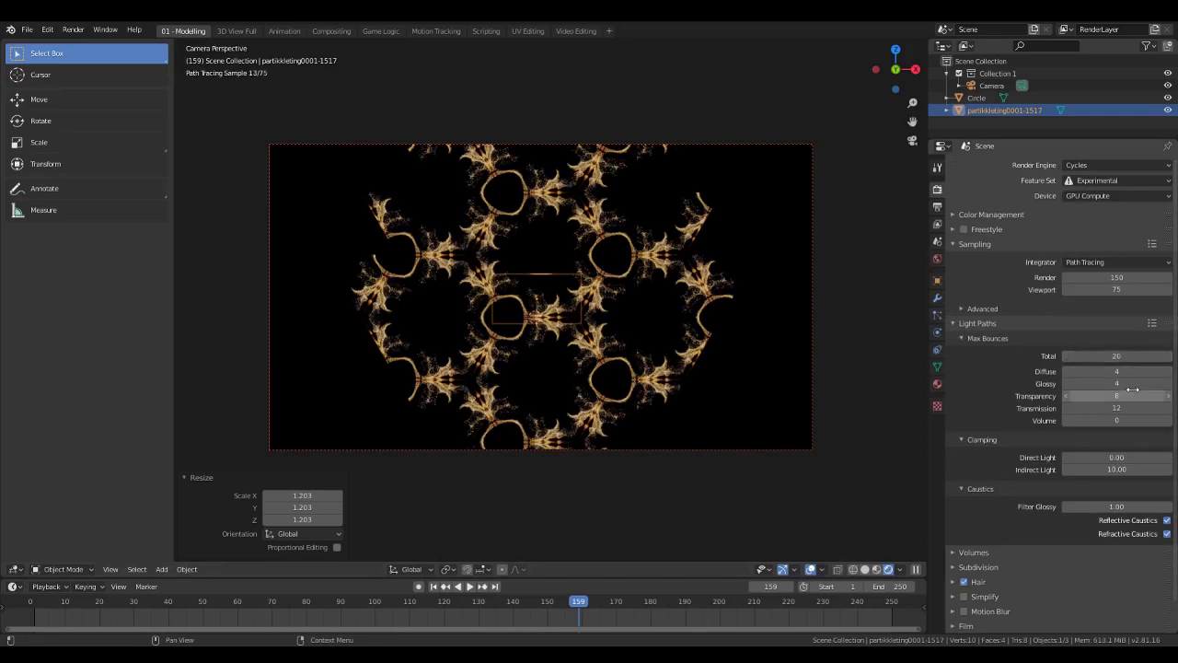
click(1130, 384)
text(20)
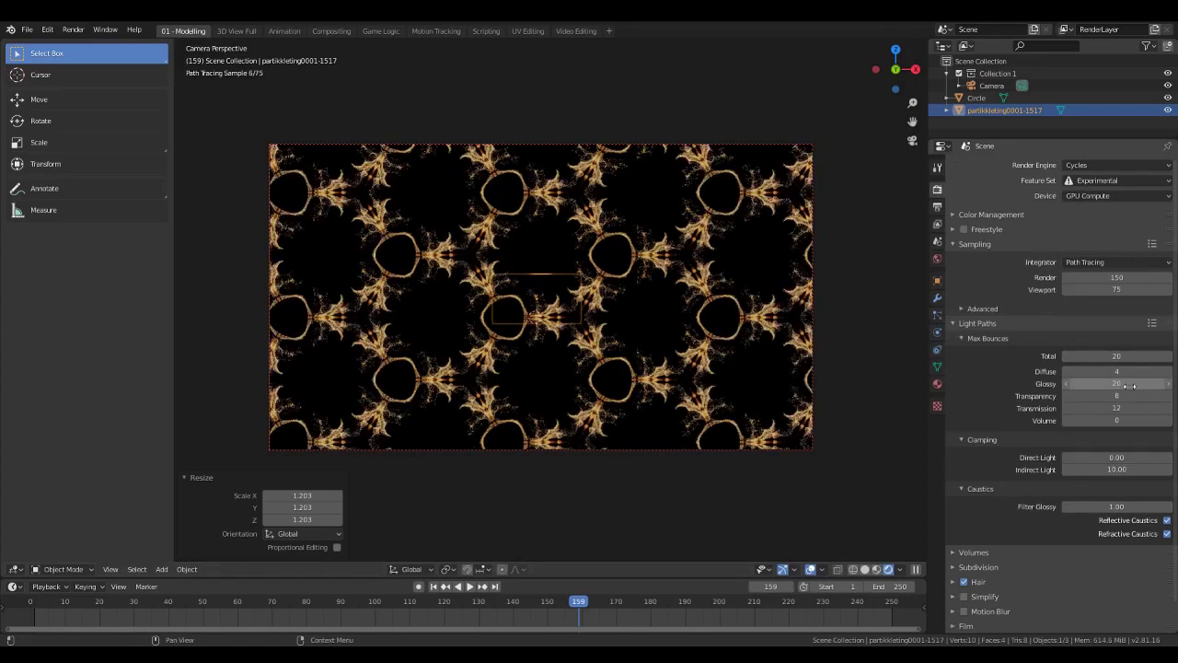
key(Return)
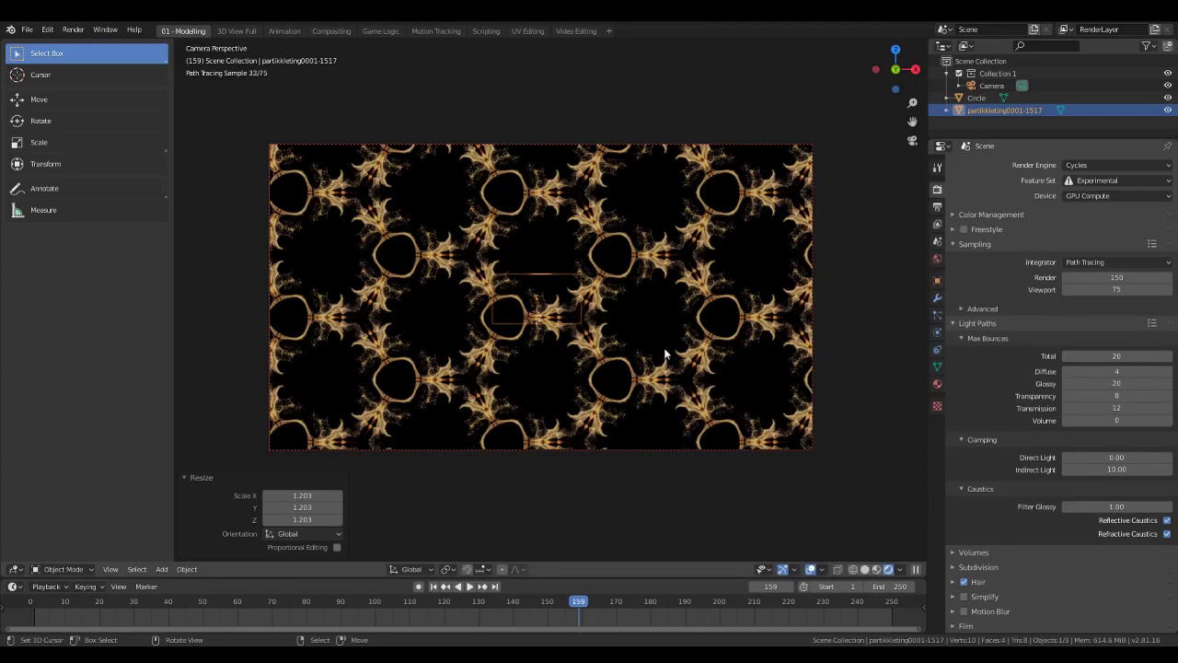
- Play the animation, stop at frame 176, and hide viewport overlays for a clean preview
key(space)
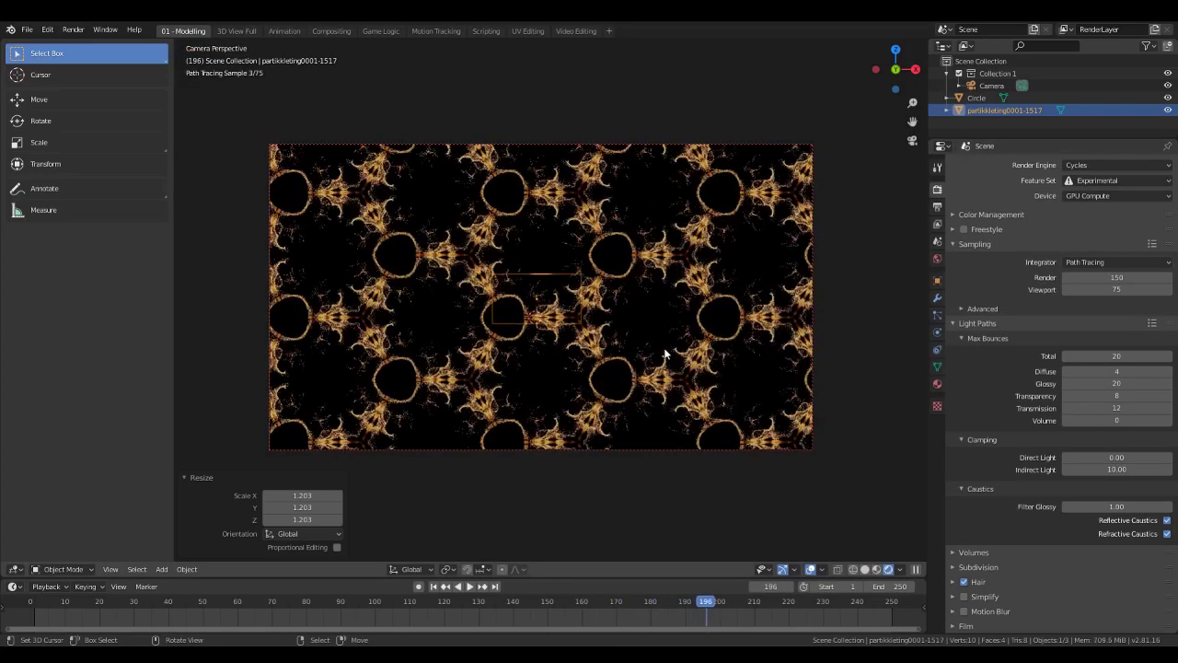
key(space)
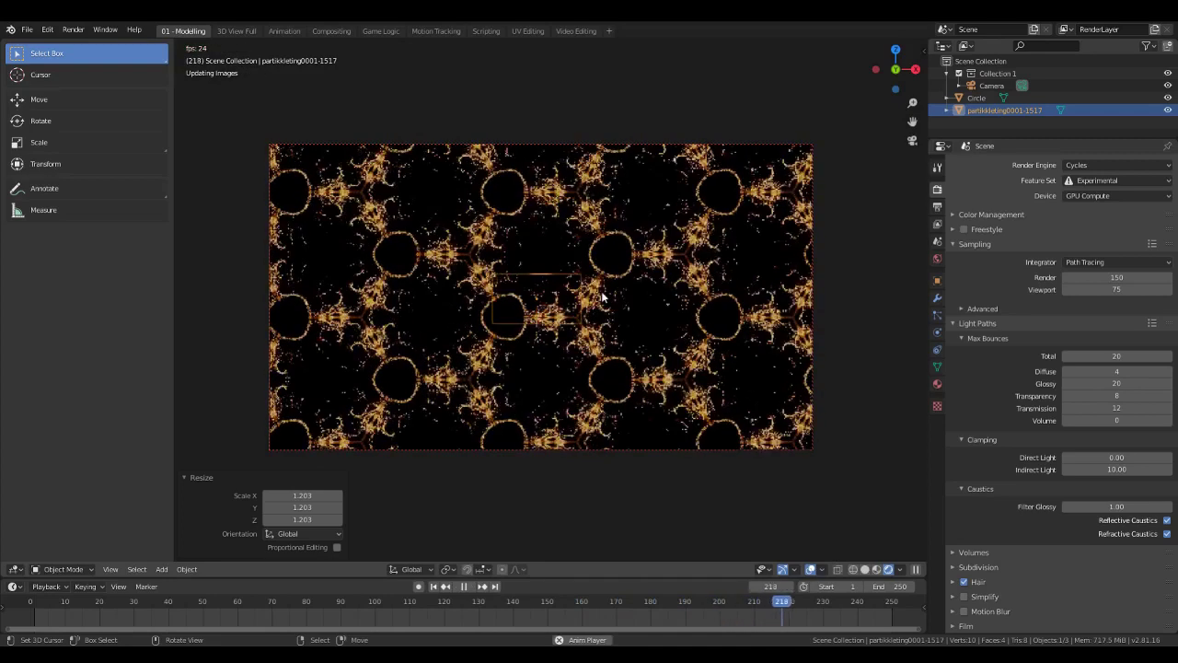
key(space)
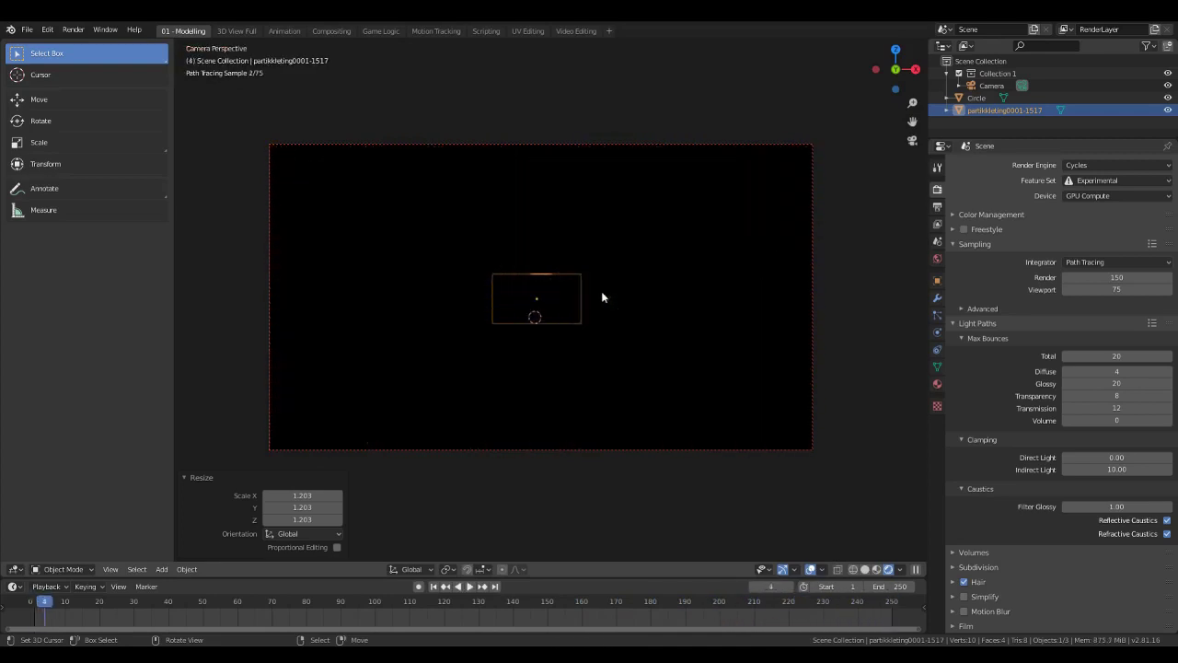
click(637, 603)
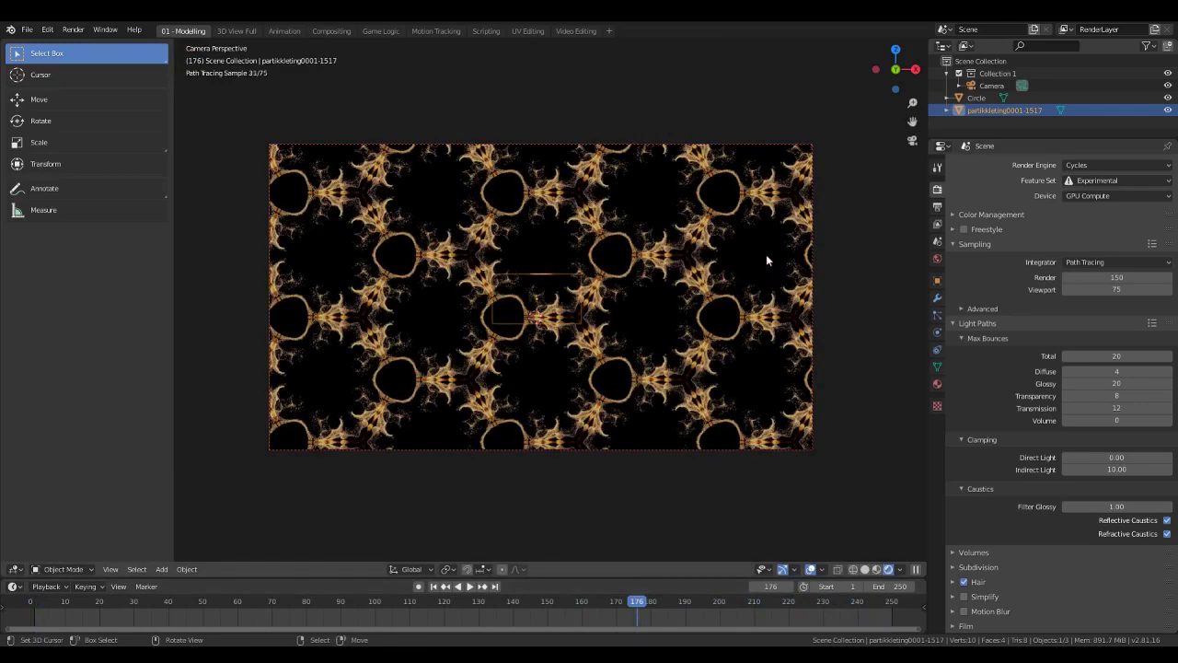
click(810, 569)
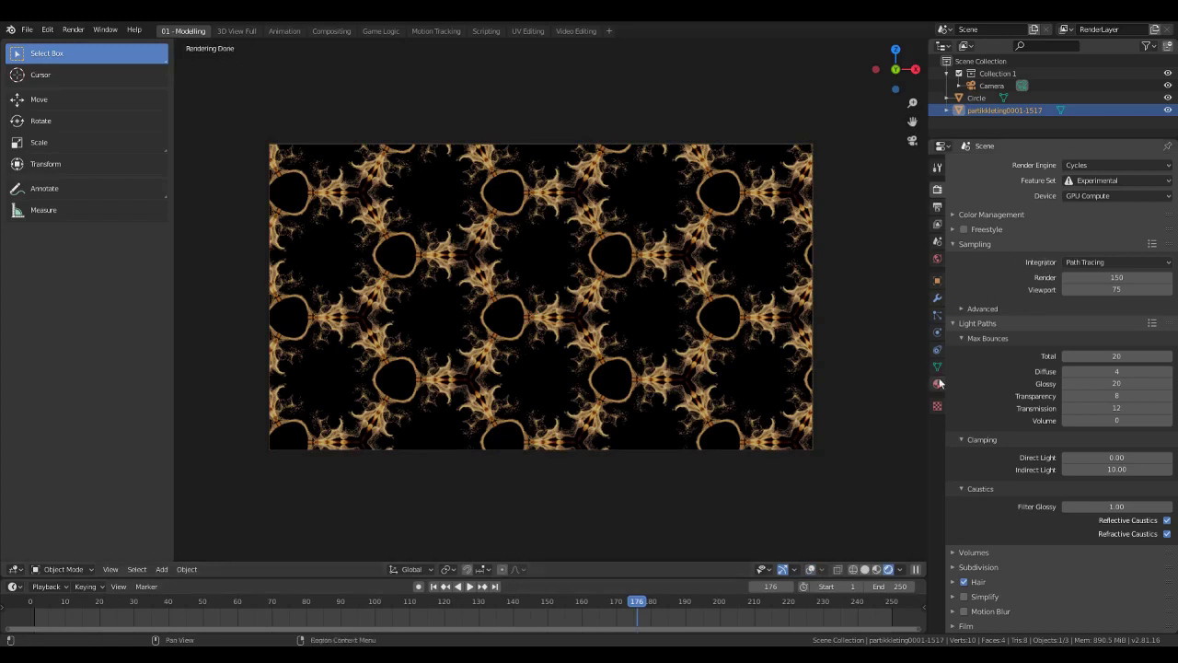
- Shorten the camera's focal length from 35 mm to 19 mm and play the animation
click(781, 148)
click(938, 332)
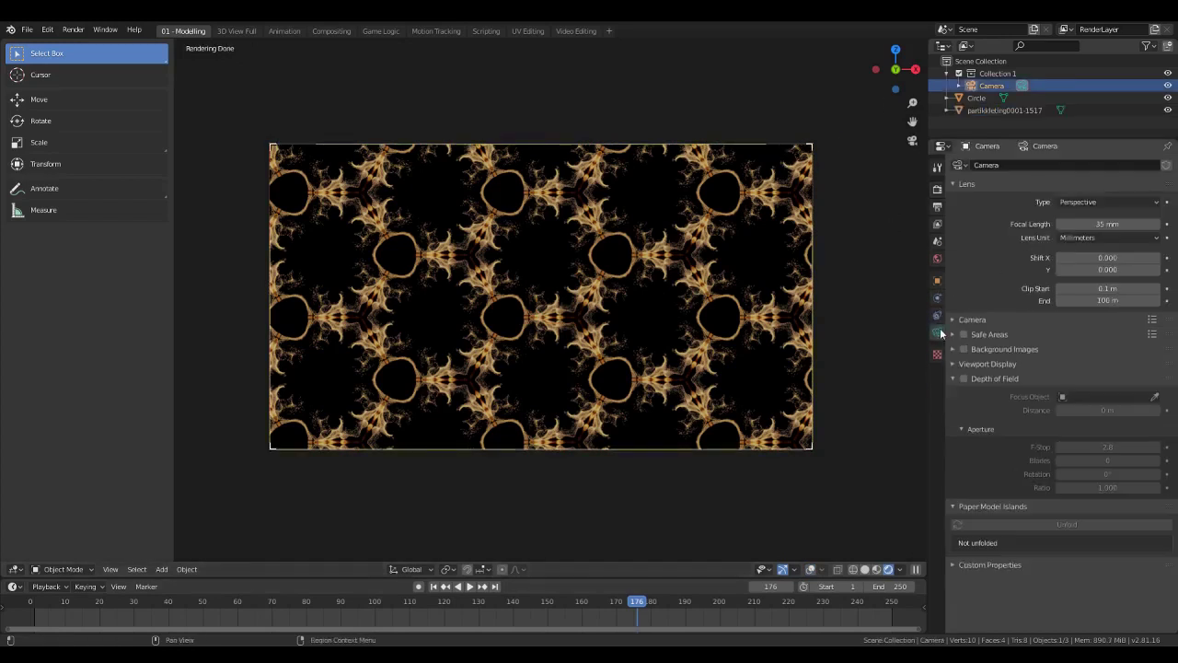
drag(1120, 223, 1070, 224)
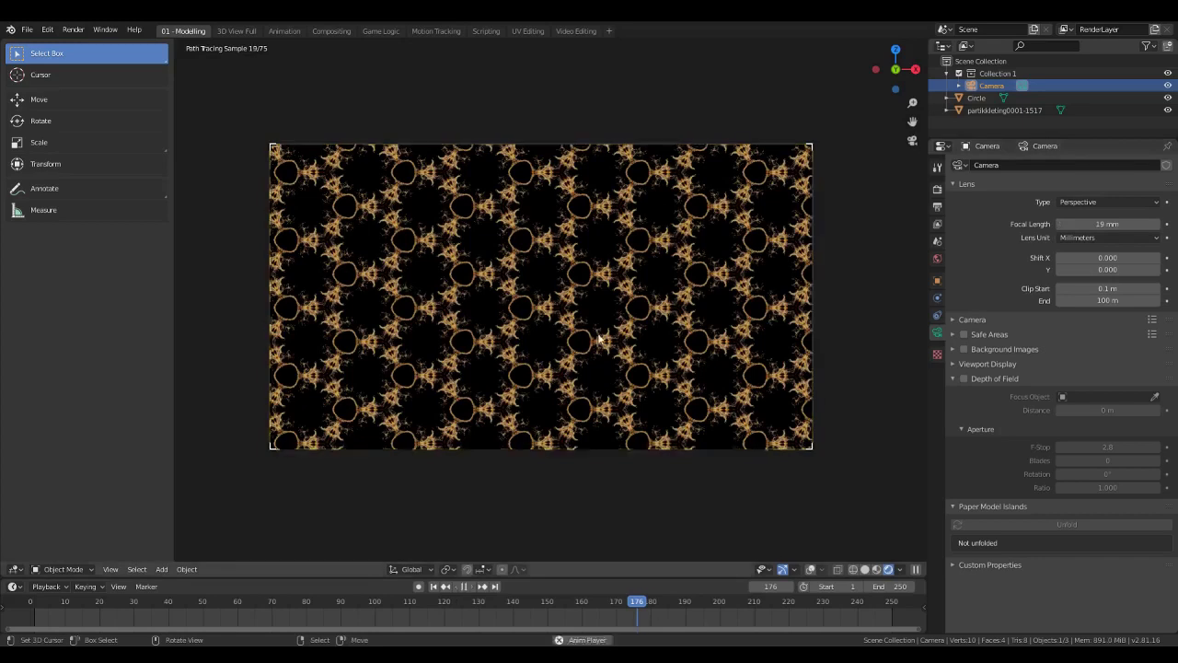
key(space)
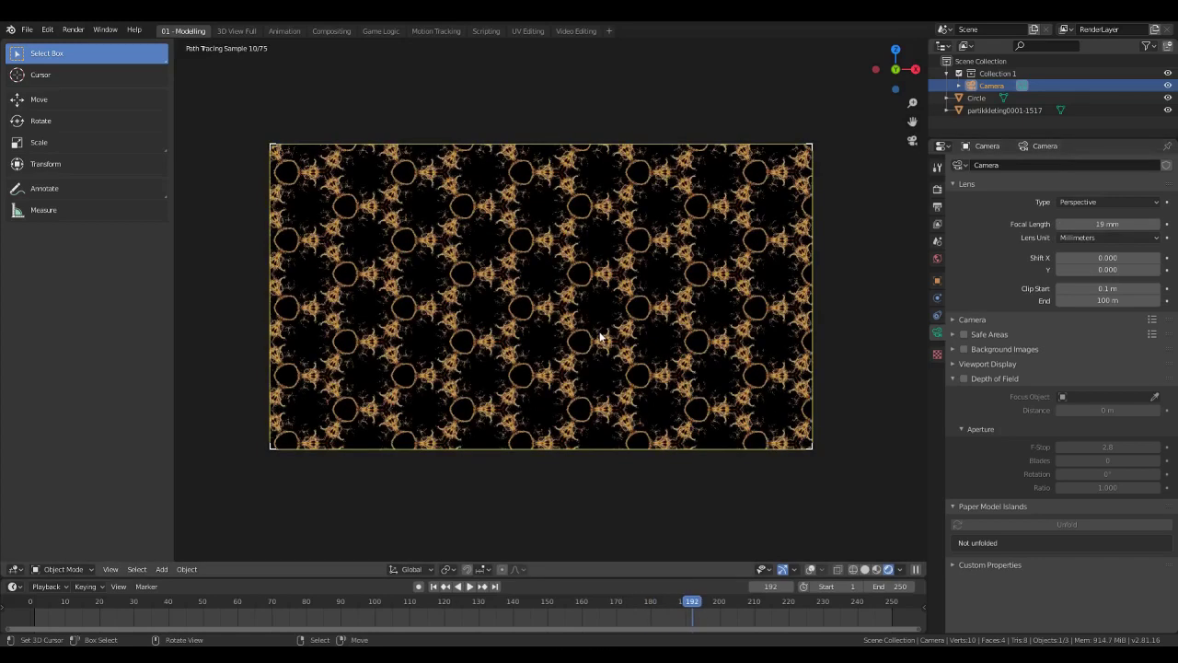